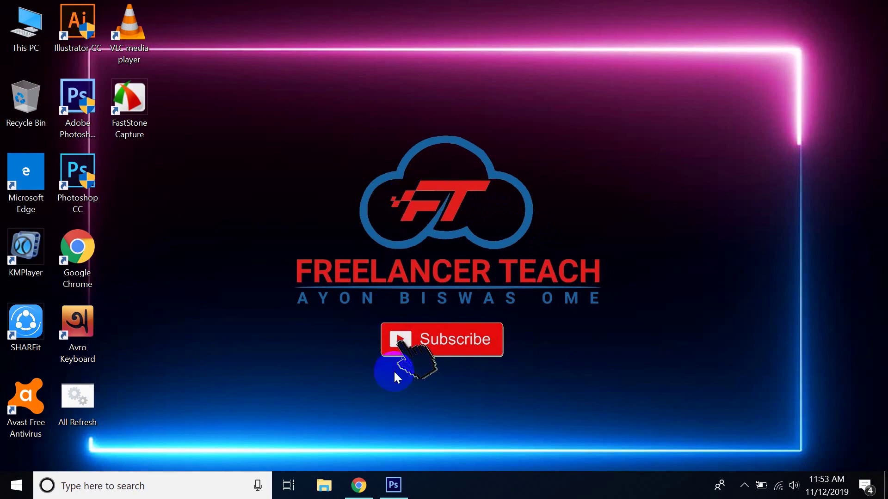
- Open the bridal portrait JPEG from the Photo Edit folder in Photoshop
left_click(393, 485)
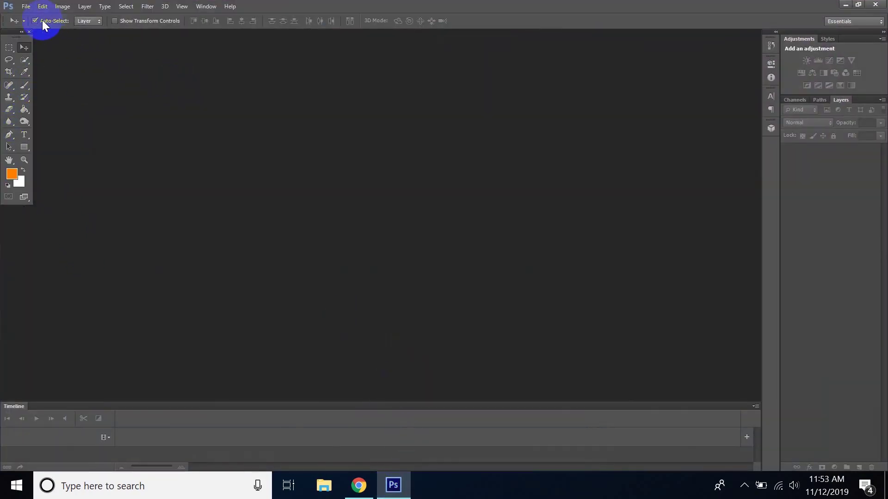
left_click(25, 6)
left_click(54, 32)
scroll(565, 214, "down", 2)
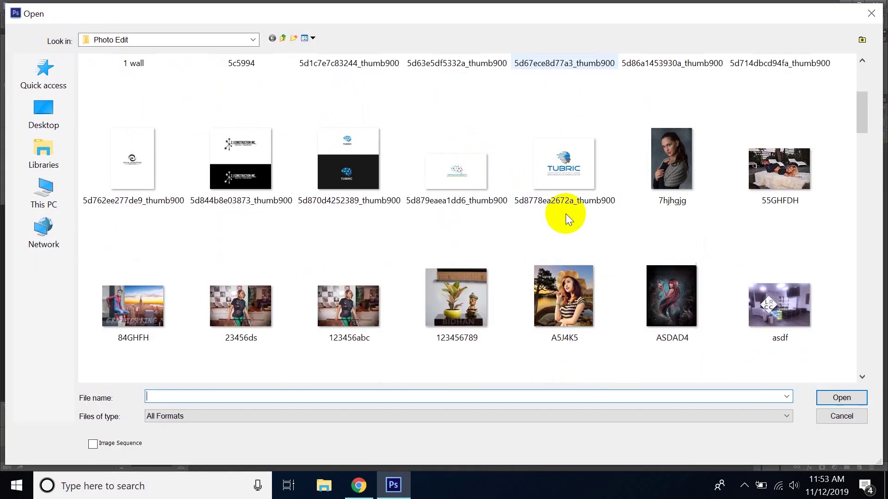
scroll(565, 214, "down", 4)
left_click(780, 350)
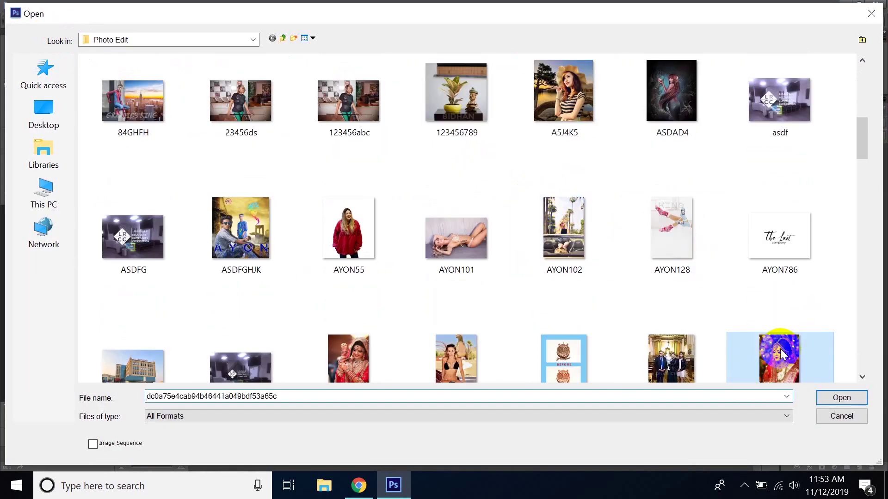
scroll(780, 348, "down", 1)
left_click(828, 398)
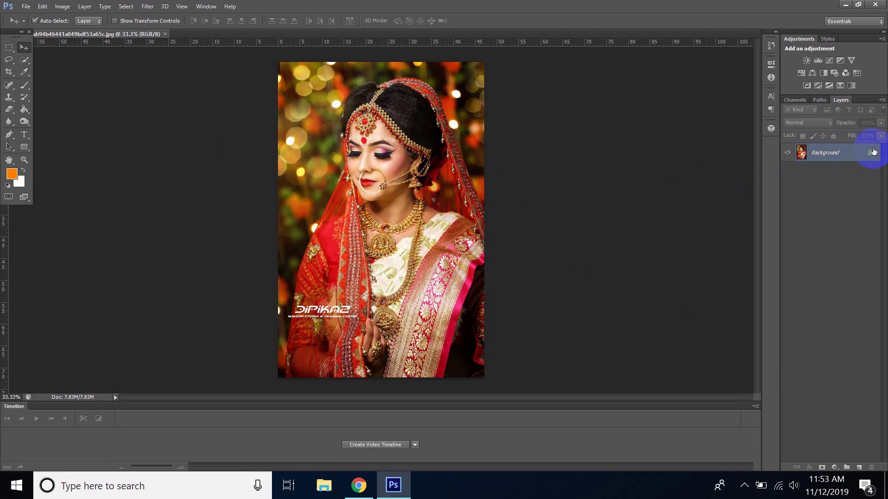
- Convert the locked Background into an editable Layer 0
left_click(374, 178)
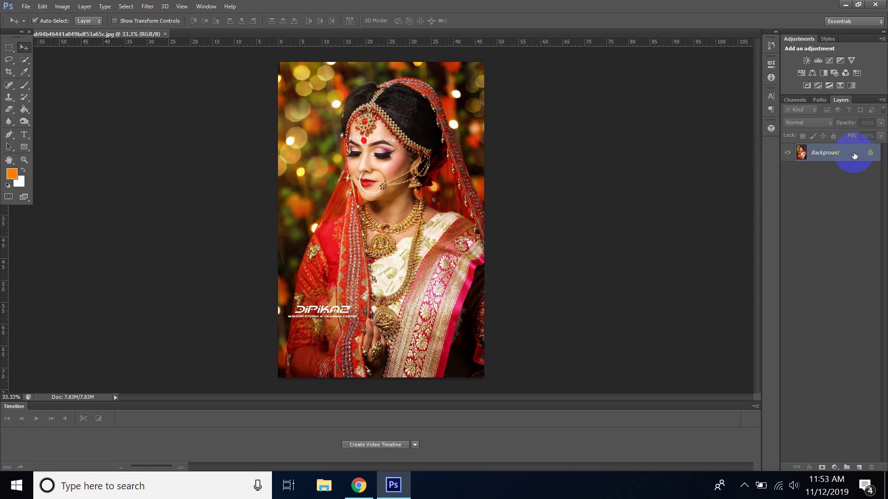
double_click(854, 155)
left_click_drag(485, 154, 435, 155)
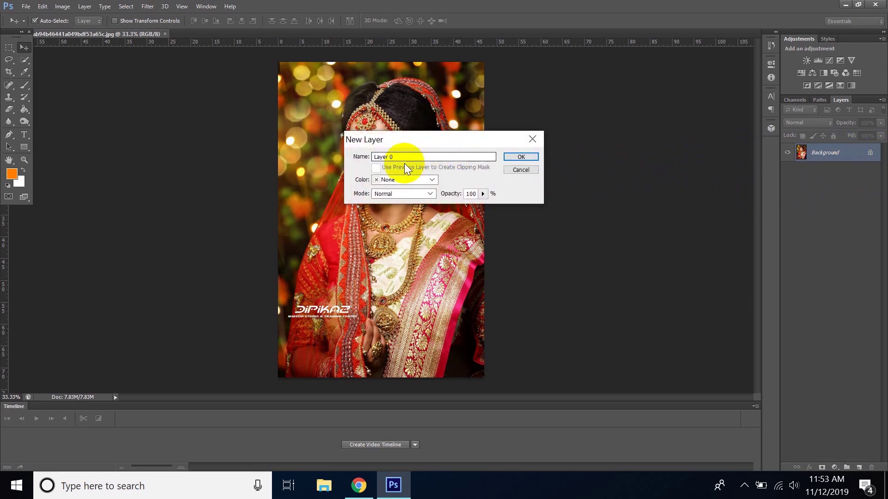
left_click(519, 157)
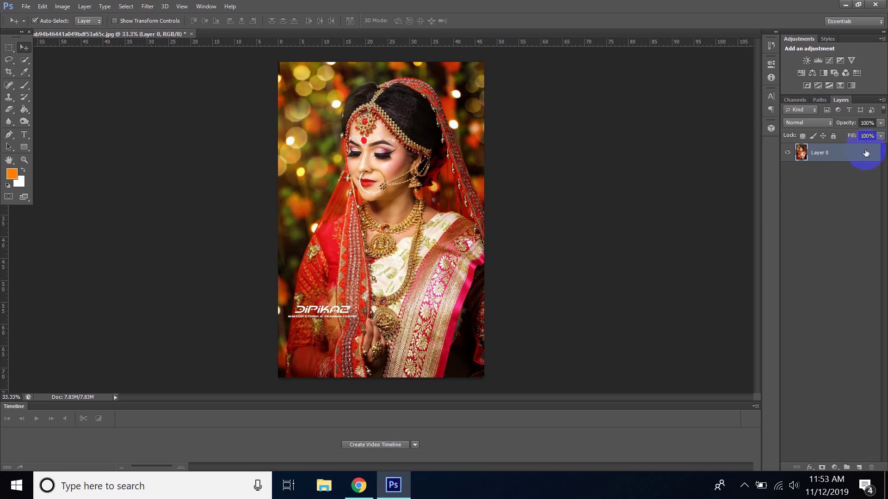
left_click(864, 157)
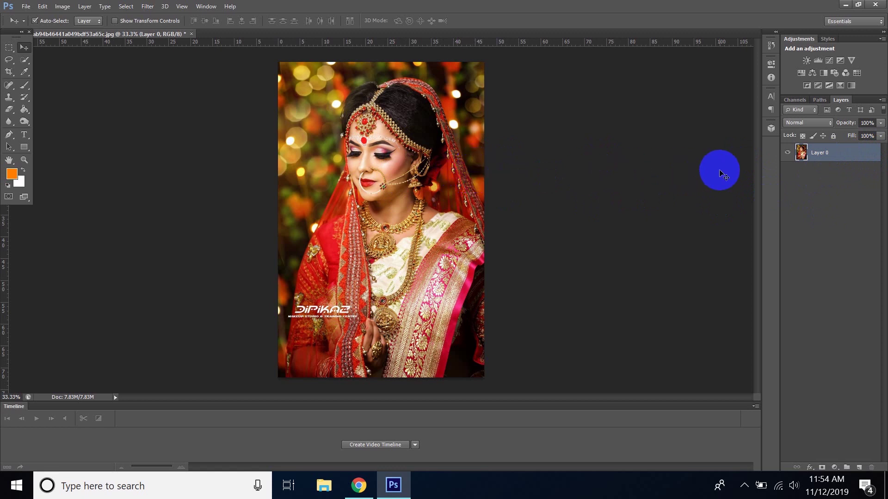
- Duplicate Layer 0, hide the original, and add a Channel Mixer adjustment layer
left_click_drag(814, 159, 859, 467)
left_click(788, 170)
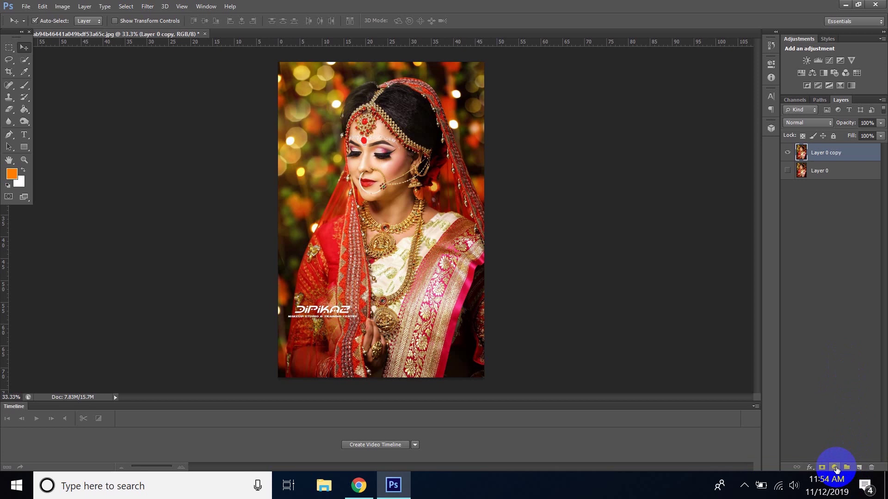
left_click(835, 468)
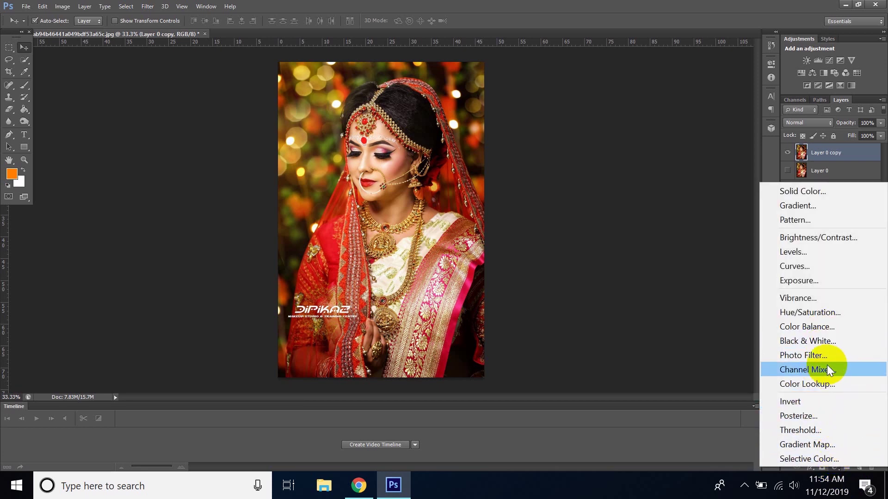
left_click(798, 370)
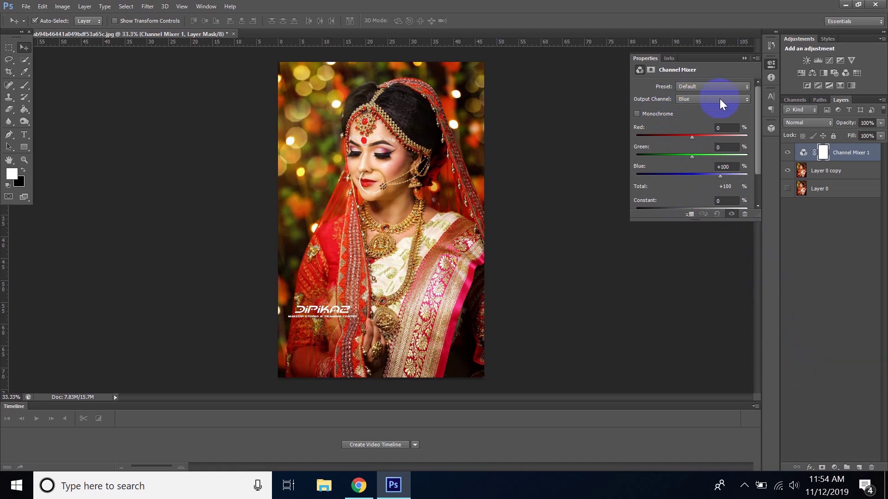
- Set the Channel Mixer Green output to Green 20 and Blue 100
left_click(742, 100)
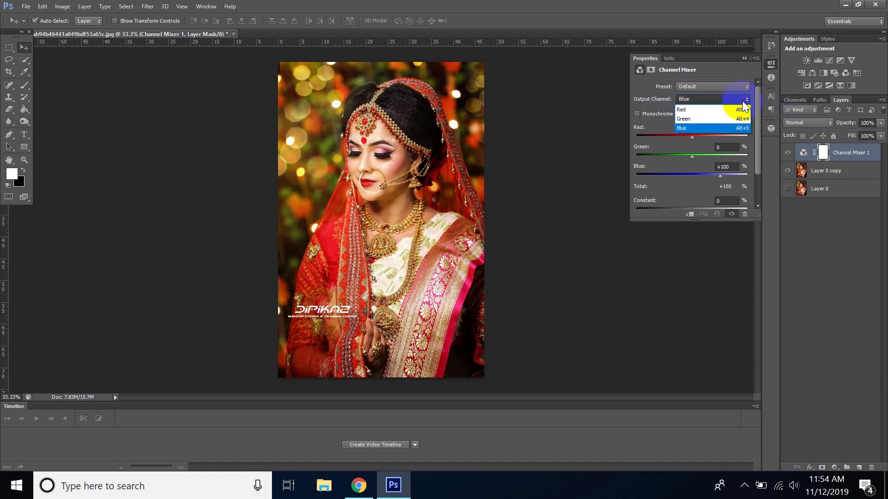
left_click(707, 119)
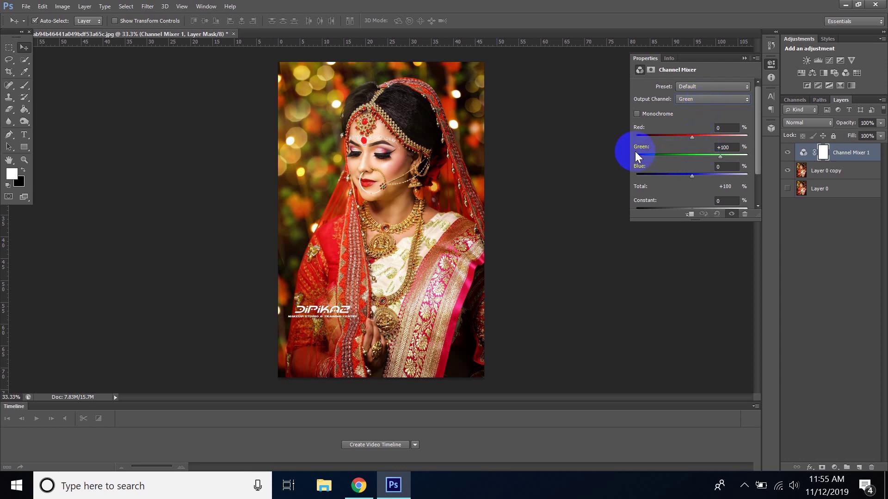
left_click(736, 150)
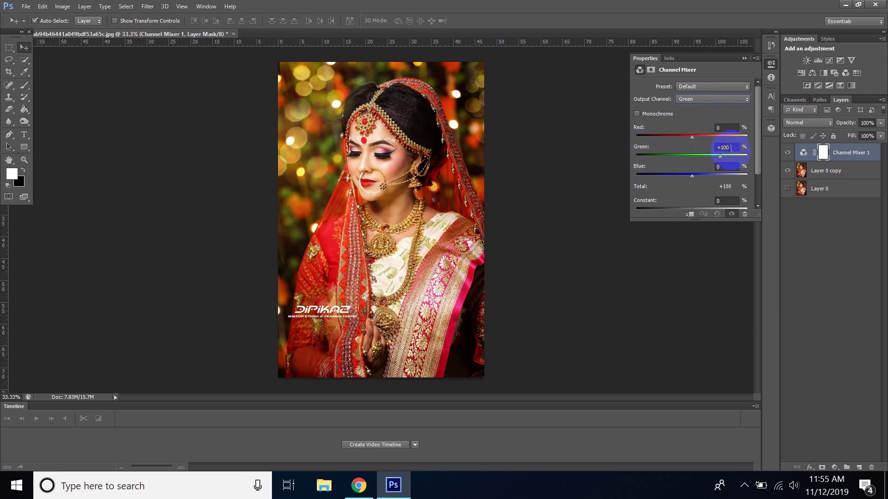
left_click(730, 149)
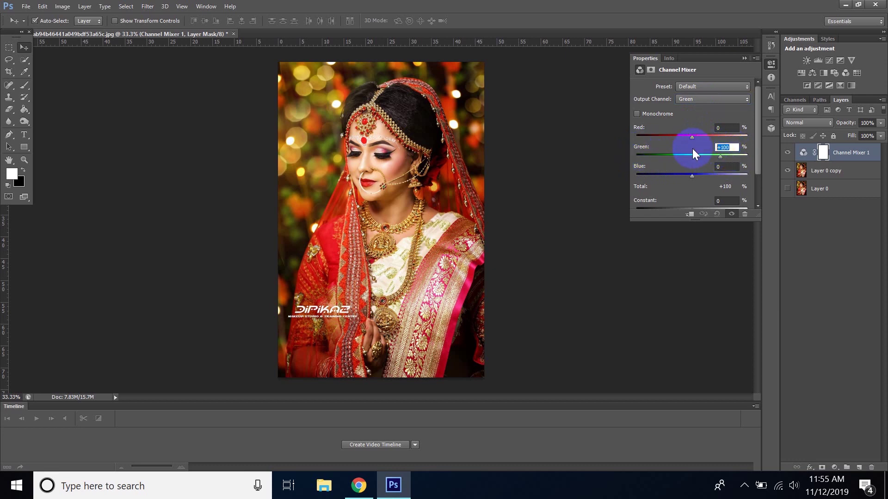
key("BackSpace")
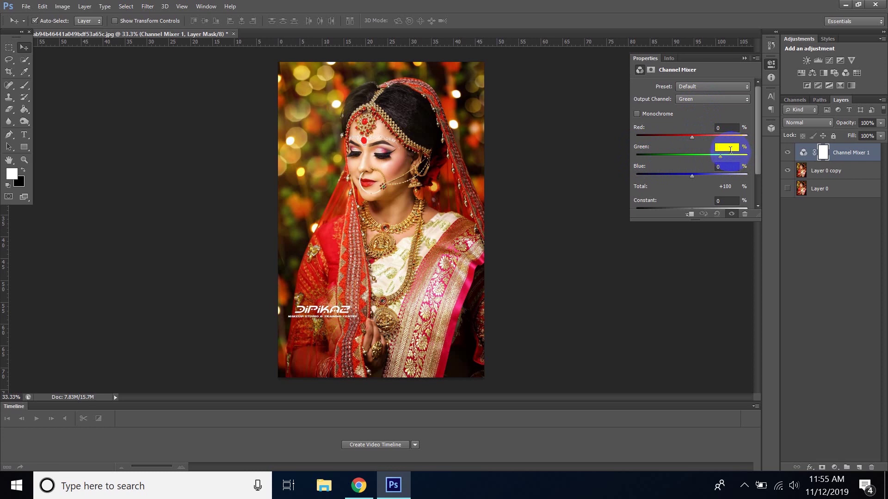
mouse_move(726, 147)
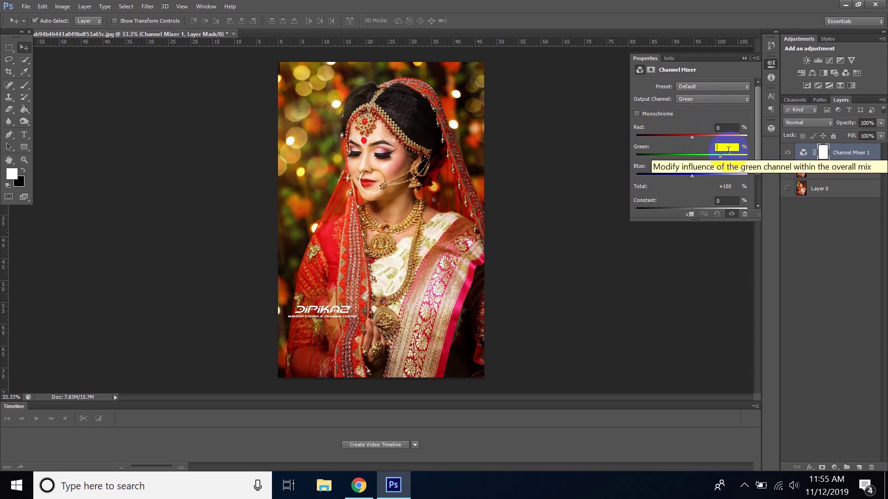
type("2")
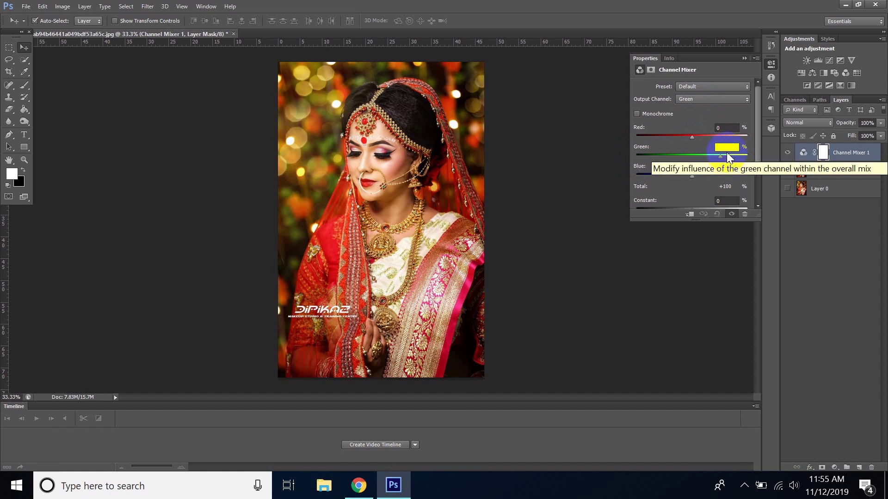
type("0")
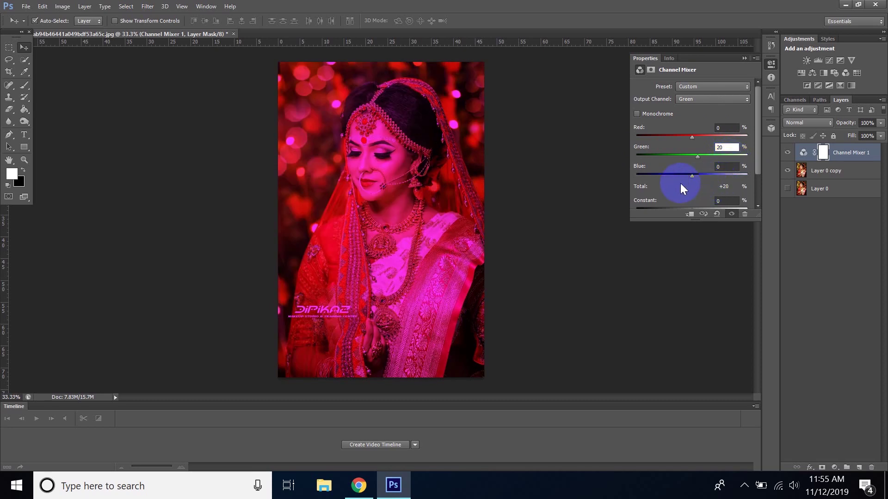
left_click(728, 167)
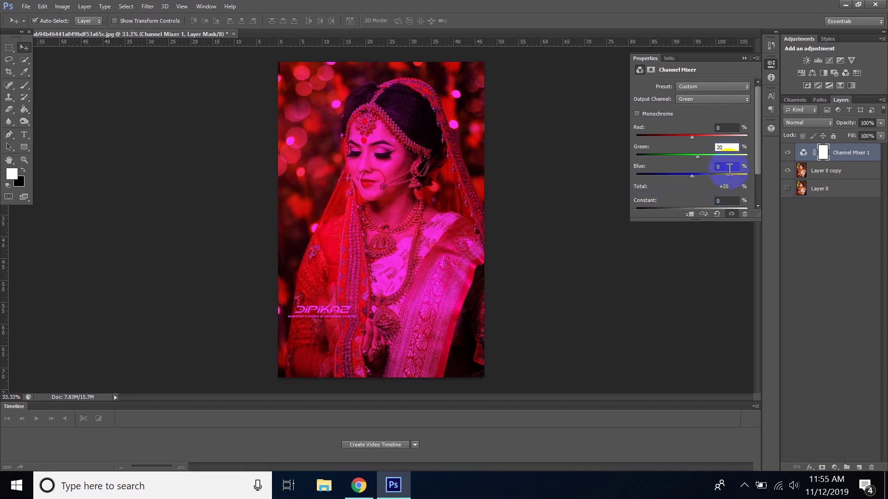
key("BackSpace")
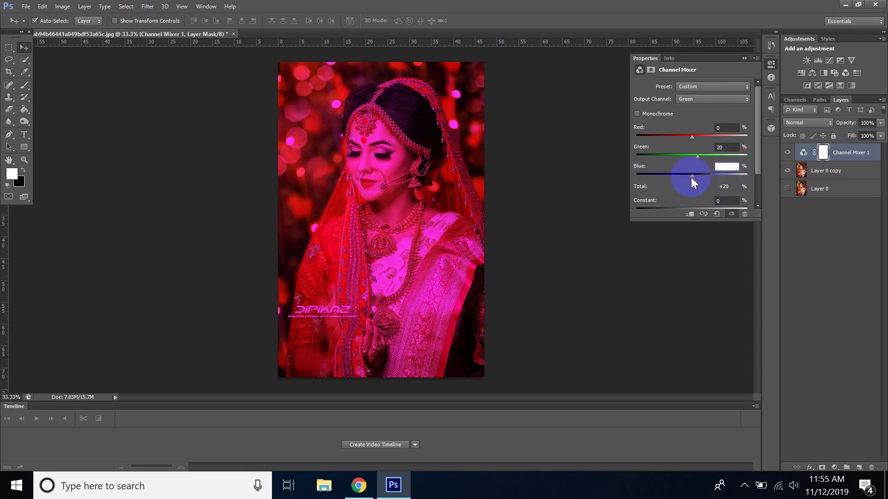
left_click(726, 166)
type("100")
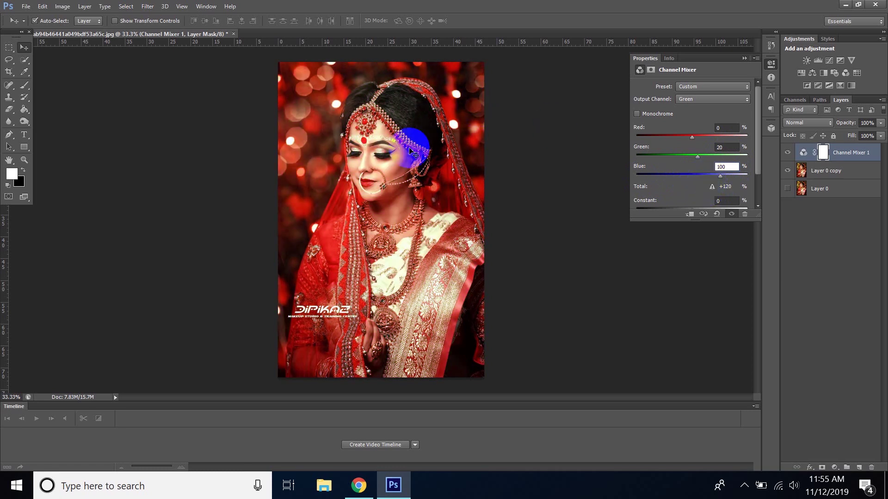
left_click(712, 148)
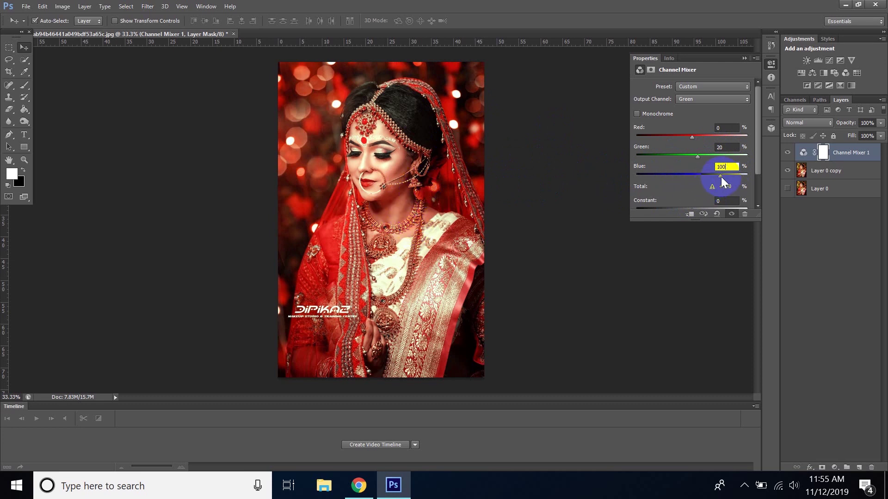
mouse_move(721, 178)
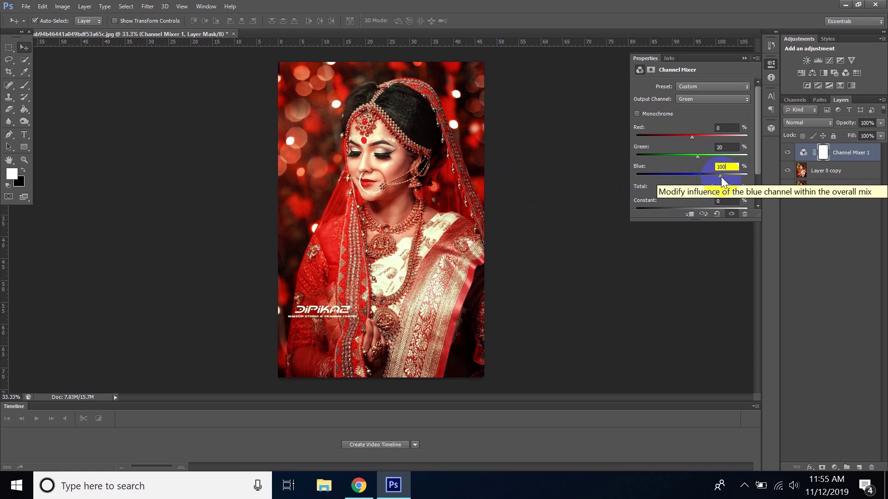
- Fine-tune the Green output to Green +23 and Blue +111, with Layer 0 hidden
left_click_drag(721, 177, 724, 177)
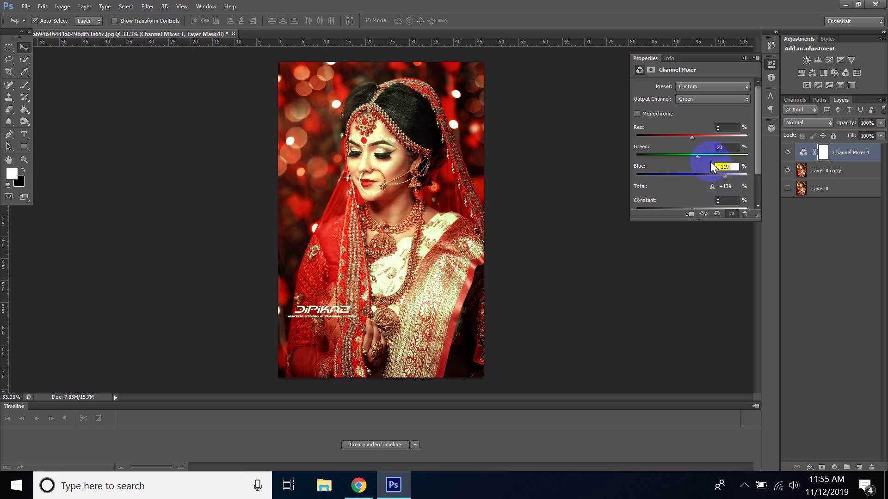
left_click_drag(701, 155, 698, 156)
double_click(726, 148)
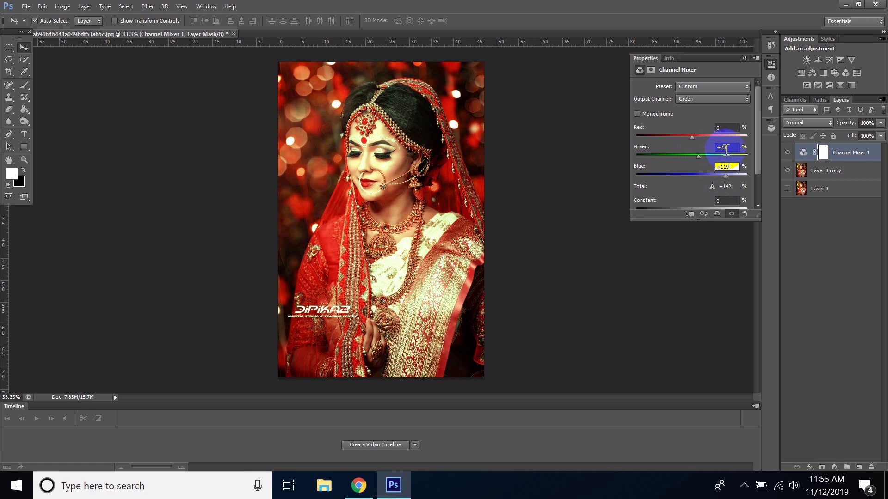
left_click(726, 177)
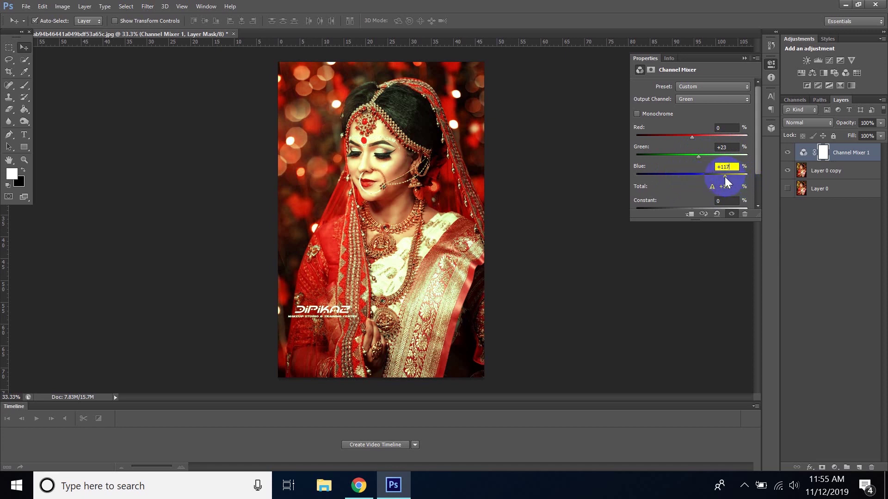
left_click_drag(723, 176, 727, 176)
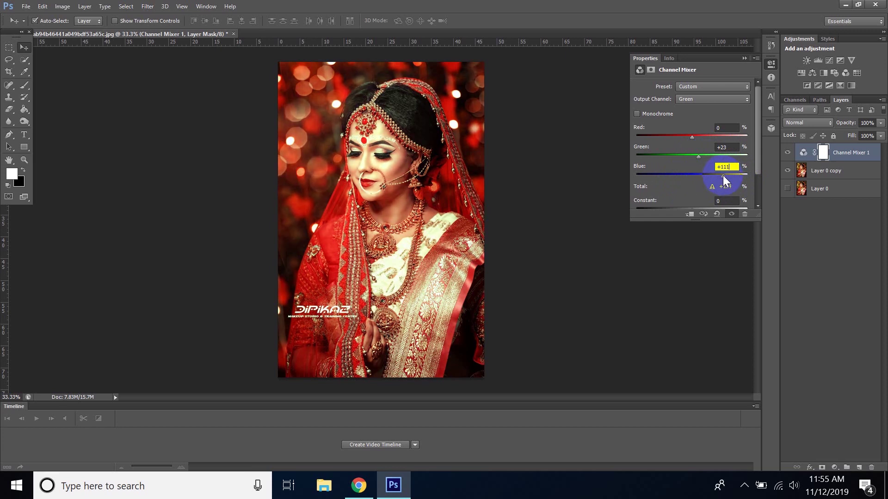
left_click(786, 188)
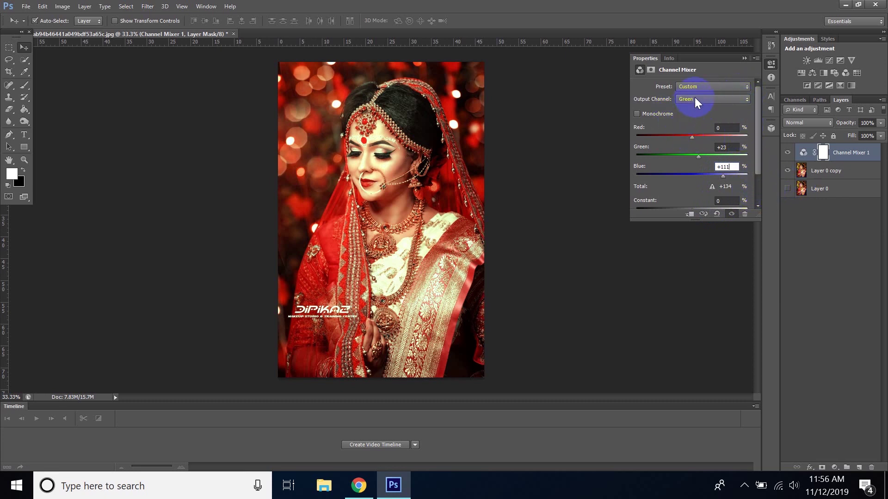
left_click(717, 100)
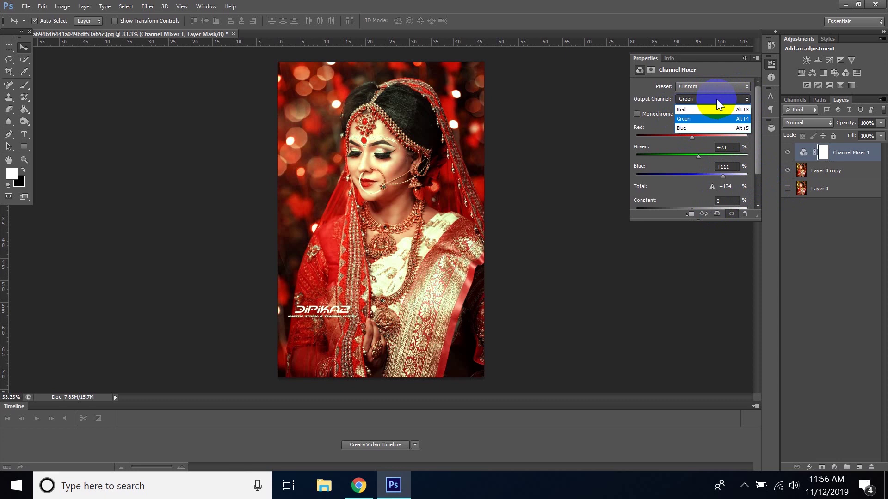
- Set the Blue output channel to mix in green (+36) and reduce blue (+83)
left_click(700, 128)
double_click(721, 128)
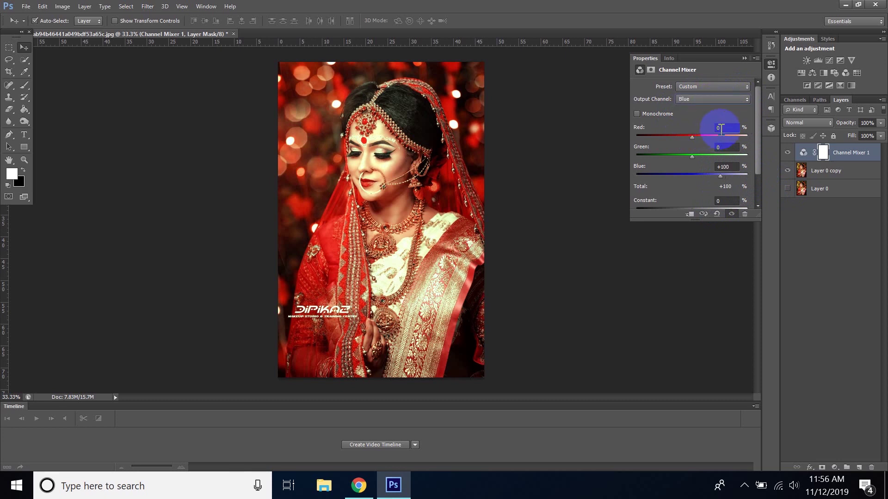
key("Tab")
key("Tab")
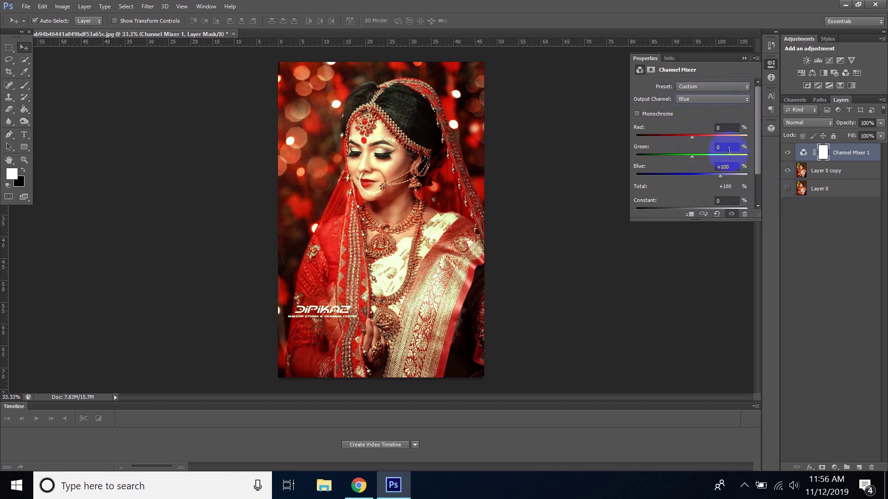
double_click(730, 148)
type("20")
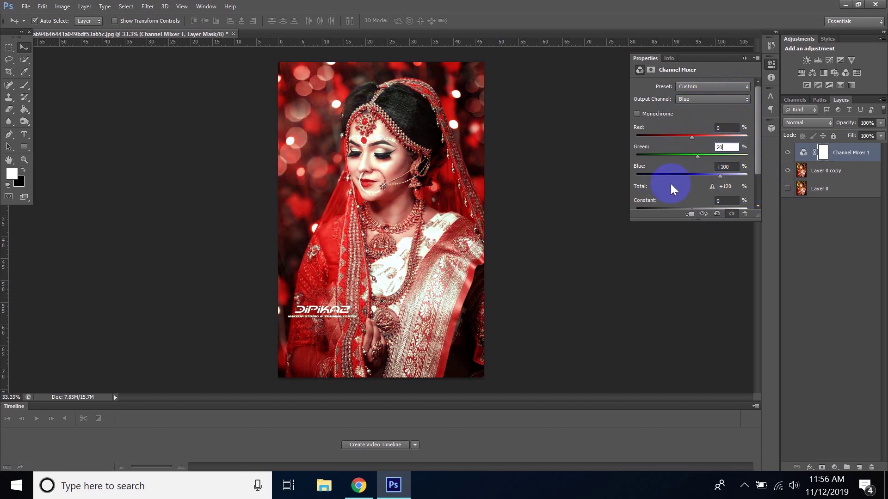
key("Tab")
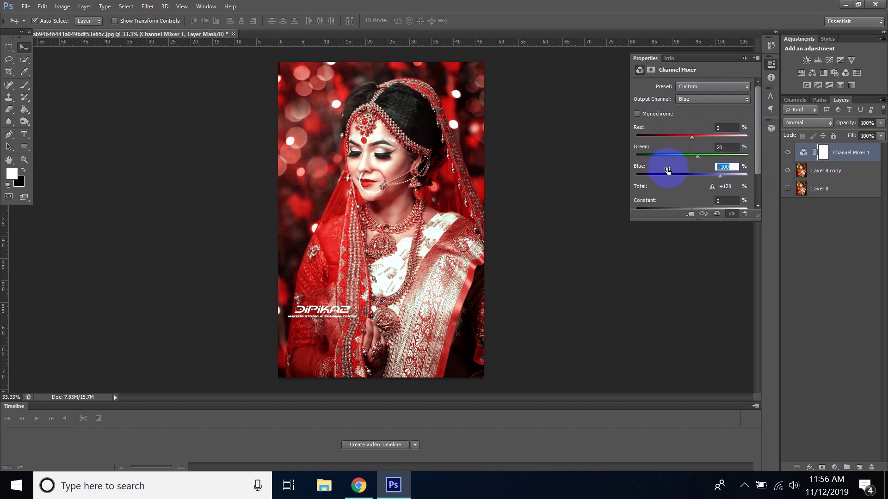
key("BackSpace")
type("90")
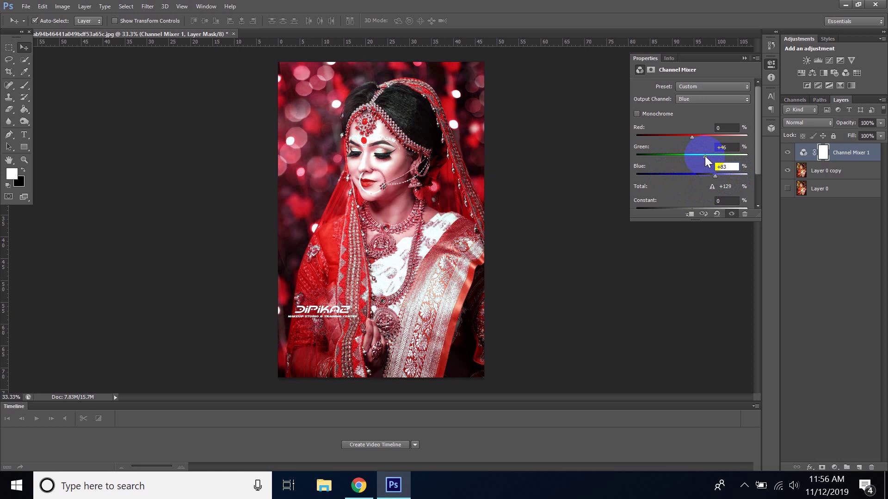
left_click_drag(702, 156, 702, 156)
- Collapse Properties, compare the recolour against the original, and select Layer 0 copy
left_click(744, 58)
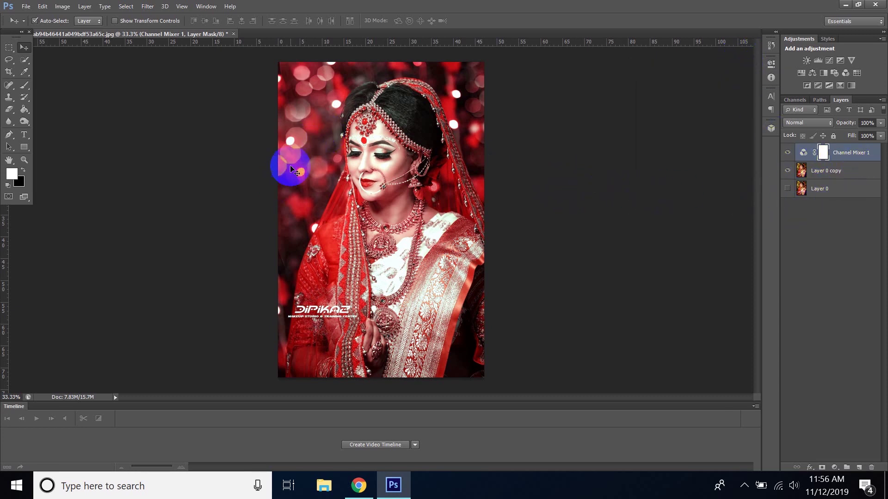
left_click(787, 153)
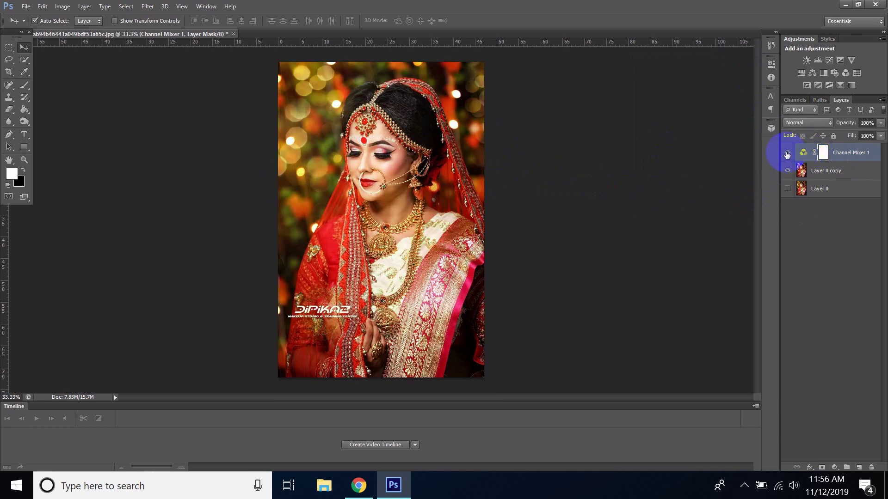
left_click(787, 152)
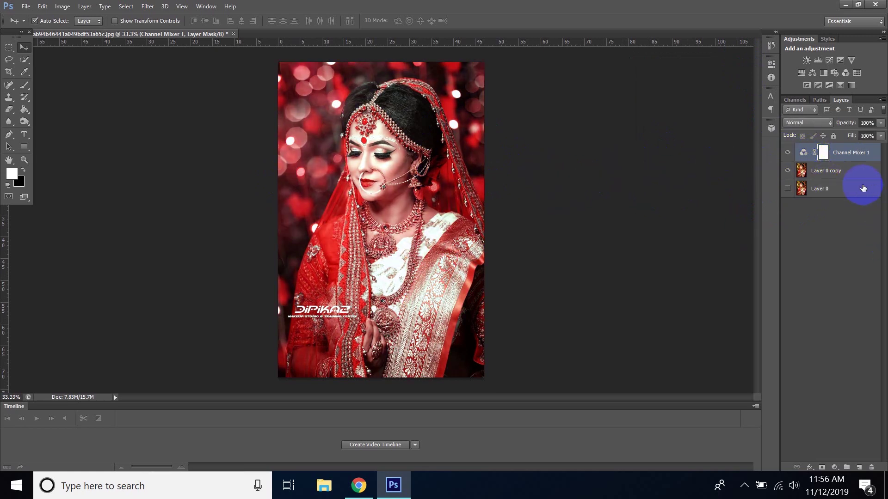
left_click(844, 173)
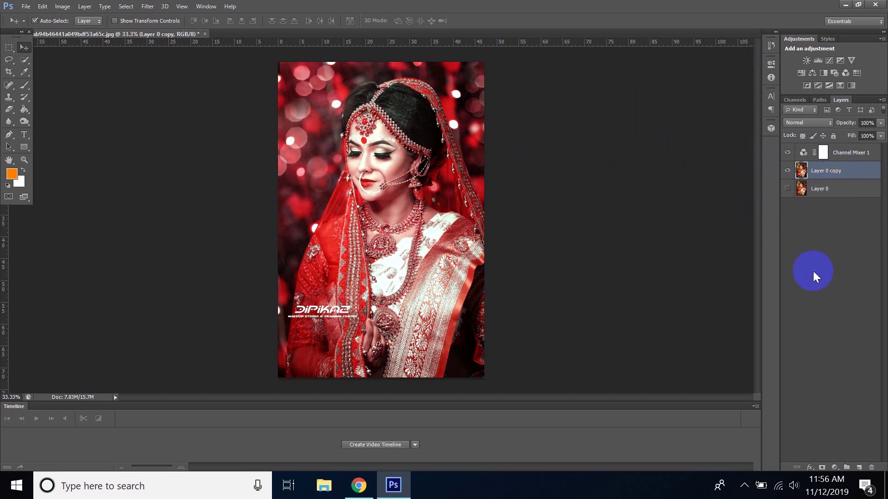
- Add a Gradient Fill layer using the grey transparent gradient preset
left_click(836, 469)
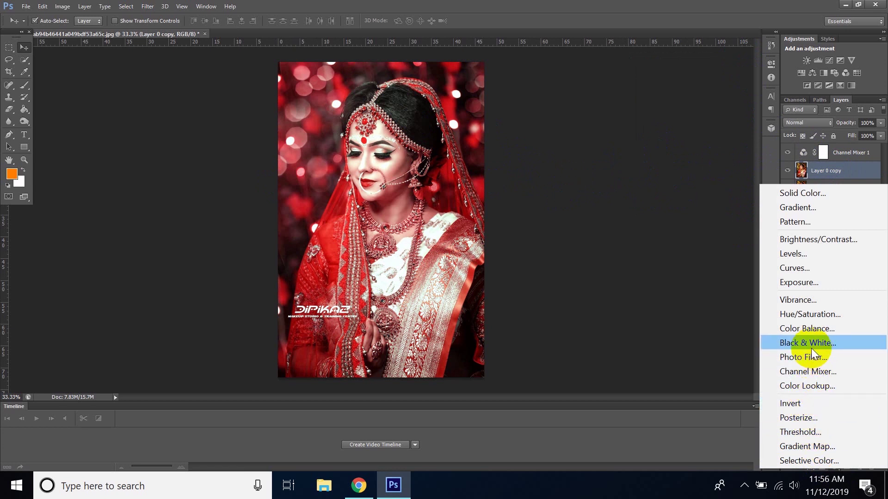
left_click(792, 207)
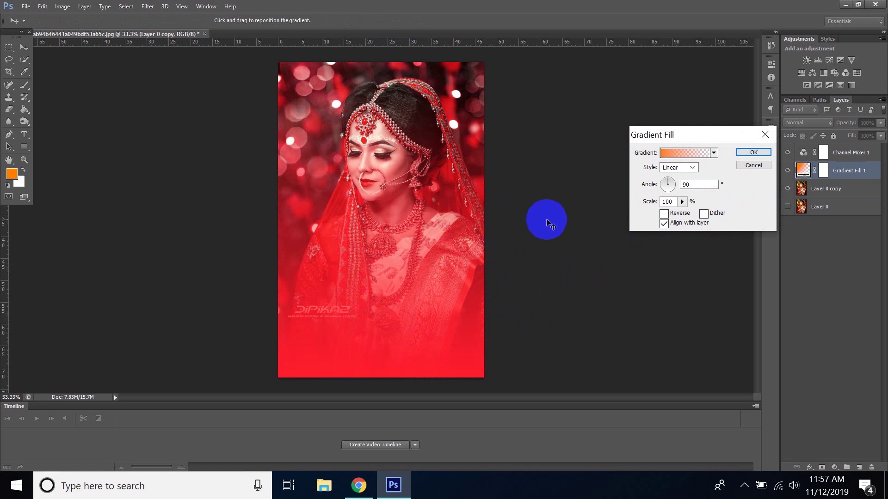
left_click(714, 153)
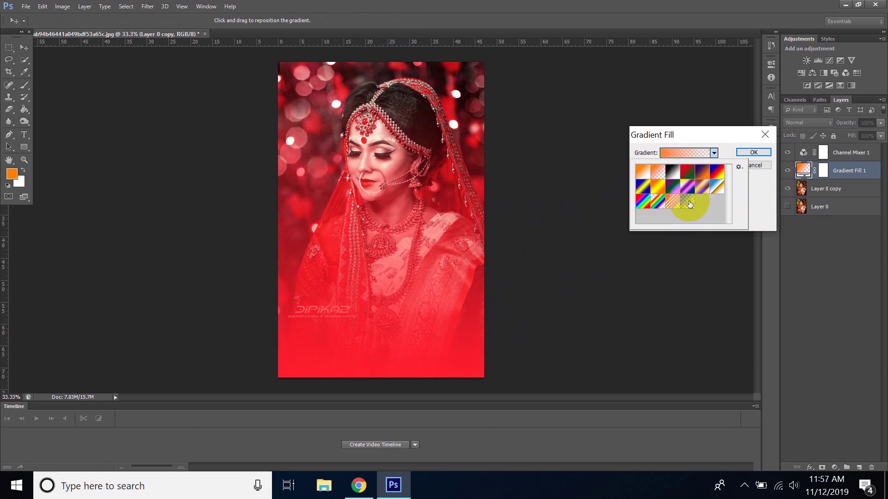
left_click(689, 203)
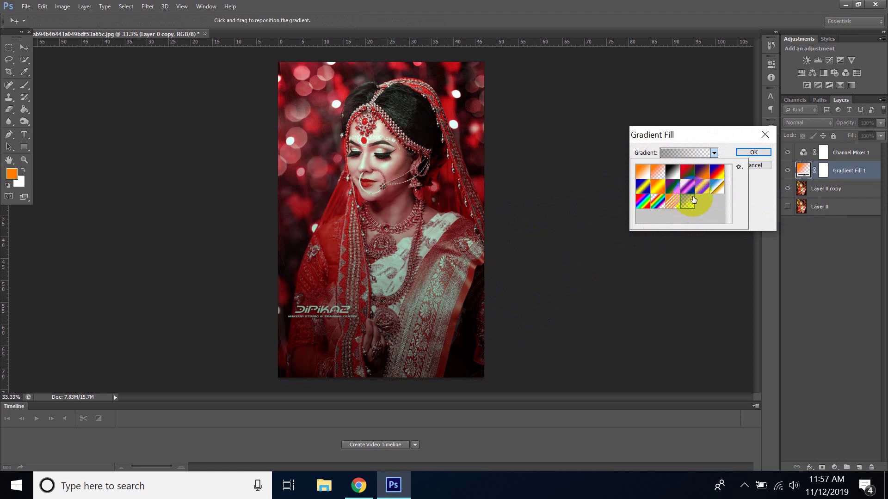
left_click(714, 152)
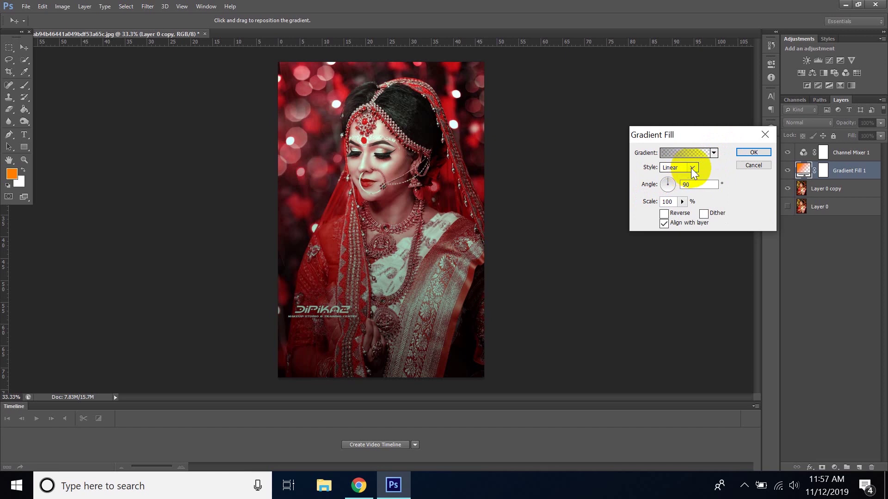
- Make the gradient radial and reversed, centred on the bride, and adjust its angle
left_click(616, 218)
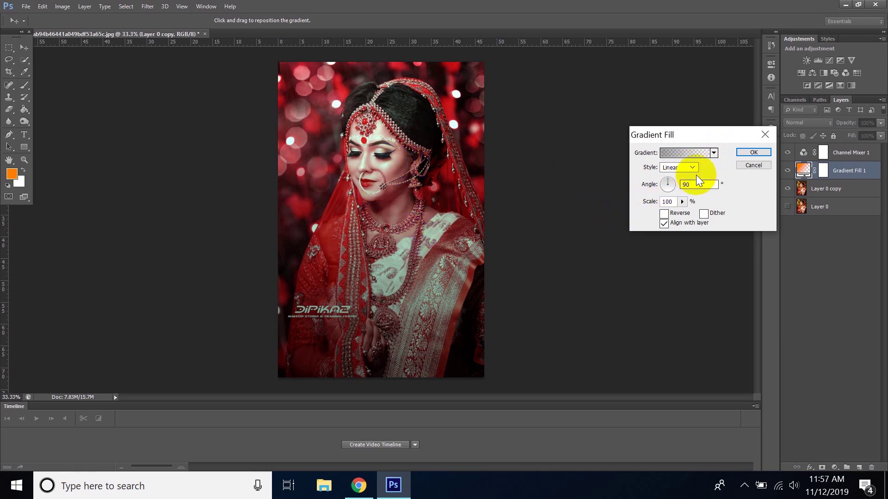
left_click(692, 168)
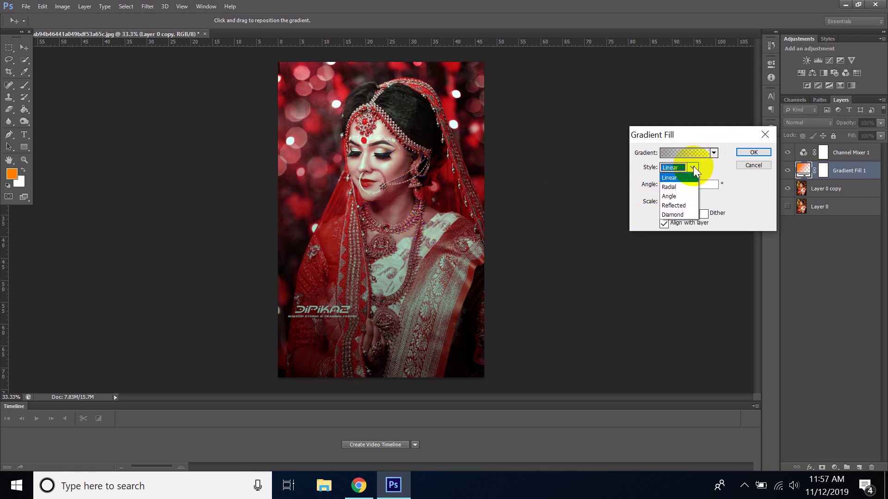
left_click(669, 187)
left_click_drag(443, 198, 420, 207)
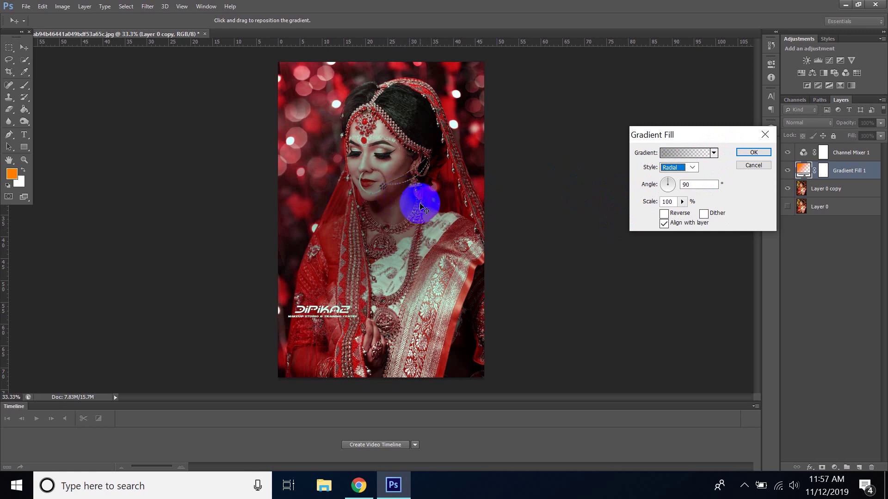
left_click(614, 188)
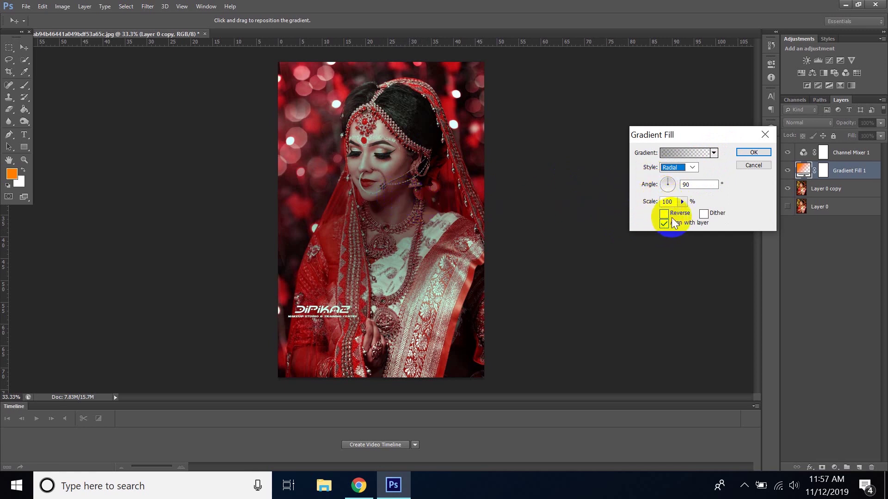
left_click(664, 213)
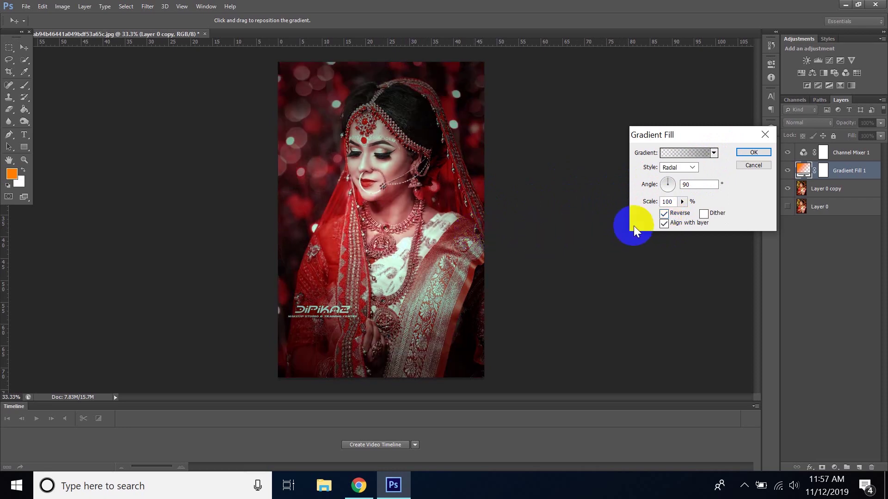
left_click(670, 180)
left_click(670, 184)
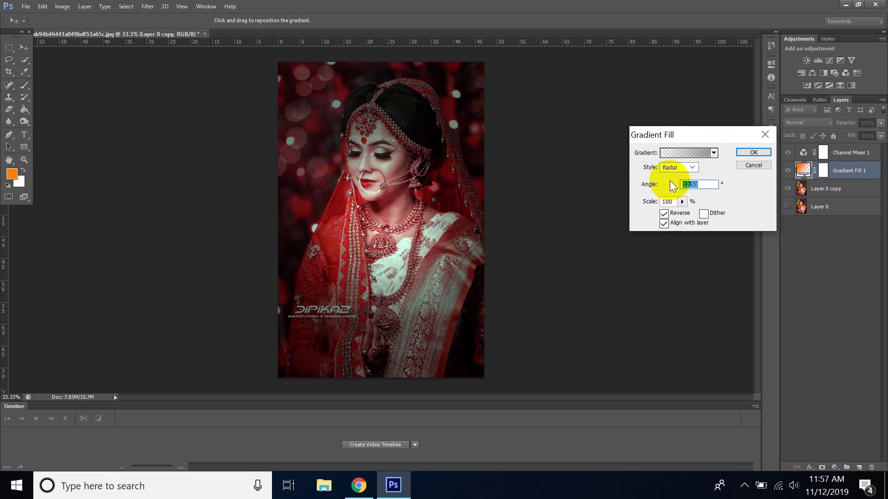
- Set the vignette angle to 66.04°, centre it on the bride's face, scale it to 110%, and apply
left_click(670, 180)
mouse_move(391, 215)
left_mouse_down()
mouse_move(385, 191)
mouse_move(396, 238)
mouse_move(357, 213)
mouse_move(404, 233)
mouse_move(373, 189)
mouse_move(372, 199)
mouse_move(419, 183)
mouse_move(389, 177)
mouse_move(394, 206)
left_mouse_up()
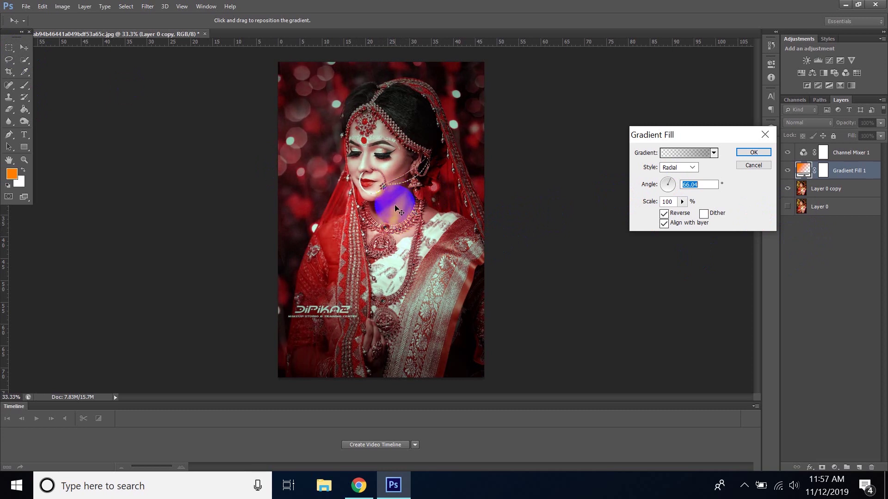
mouse_move(394, 205)
left_mouse_down()
mouse_move(392, 195)
mouse_move(728, 219)
left_mouse_up()
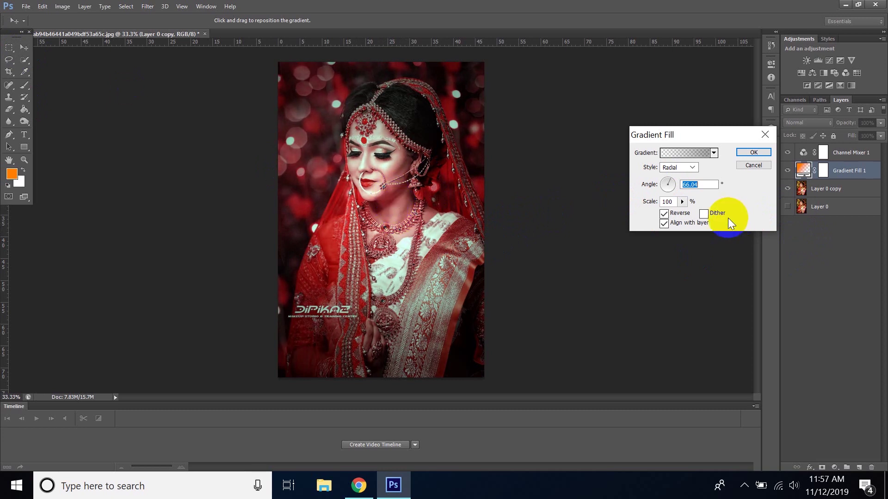
left_click(682, 202)
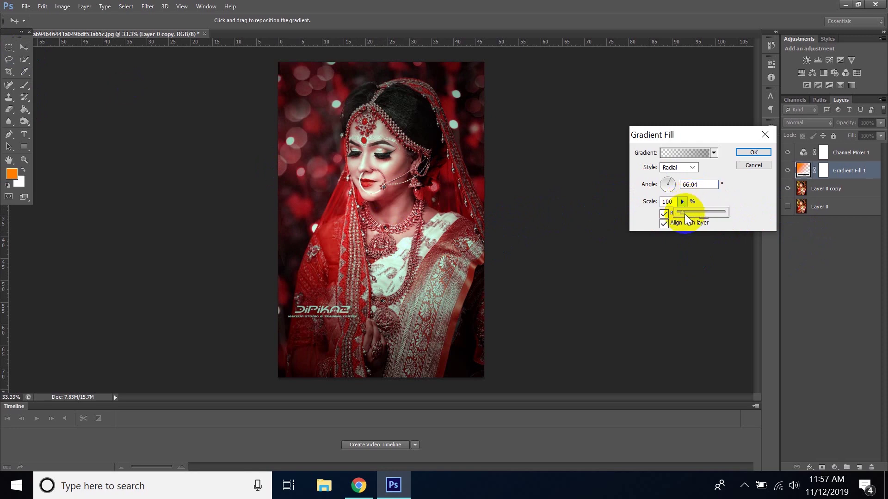
left_click_drag(698, 220, 729, 212)
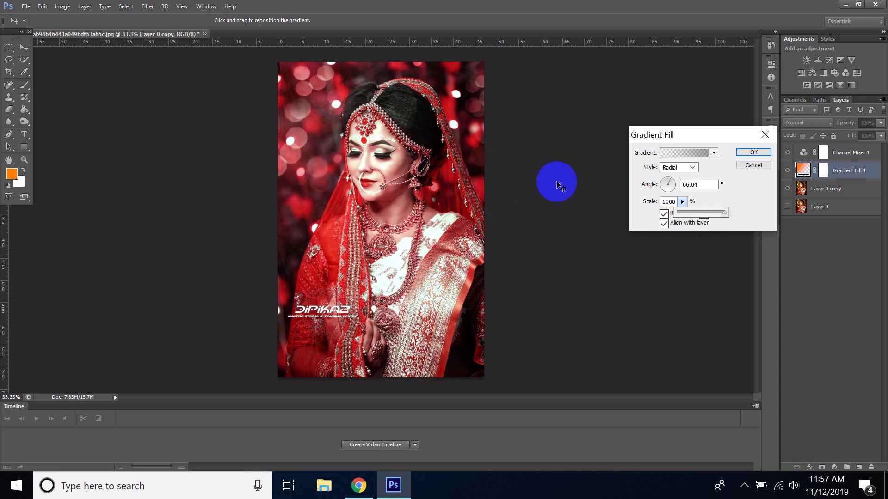
mouse_move(668, 216)
left_mouse_down()
mouse_move(731, 224)
mouse_move(717, 216)
left_mouse_up()
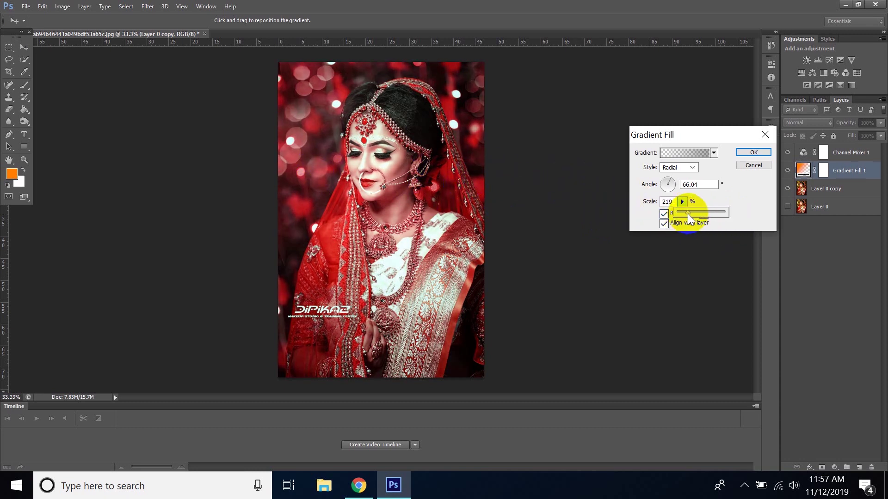
left_click_drag(683, 214, 679, 214)
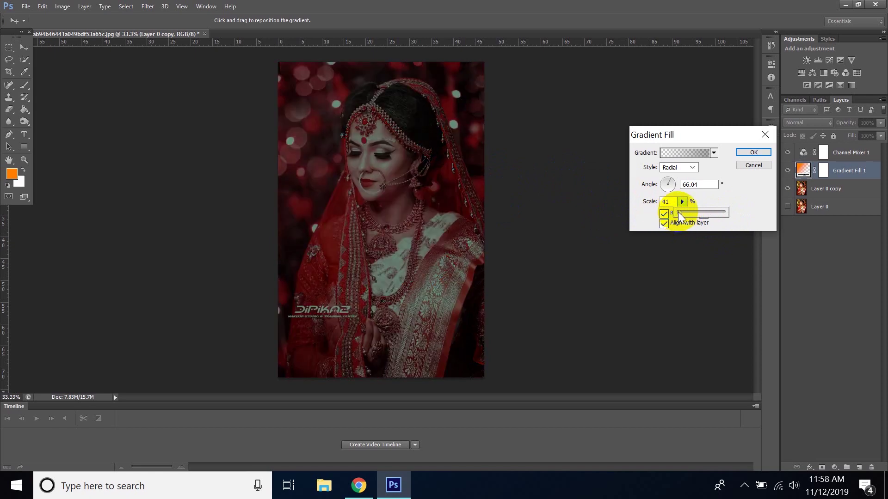
left_click_drag(683, 212, 690, 215)
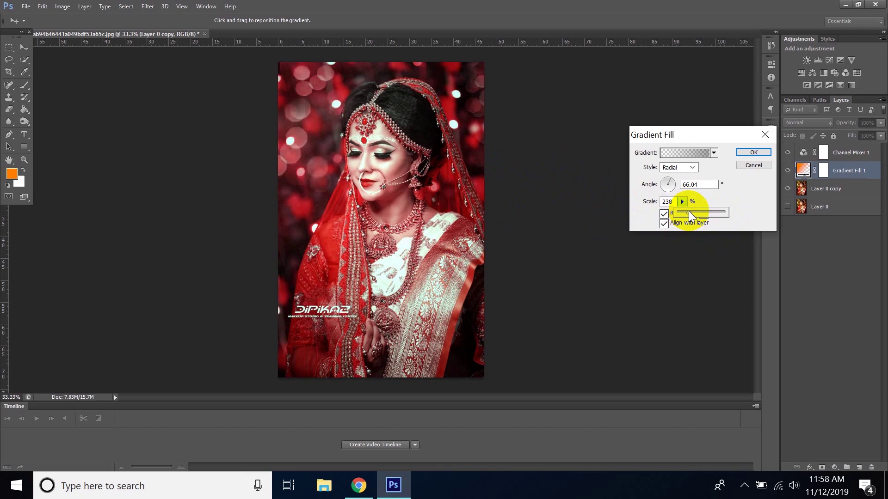
left_click_drag(683, 212, 682, 213)
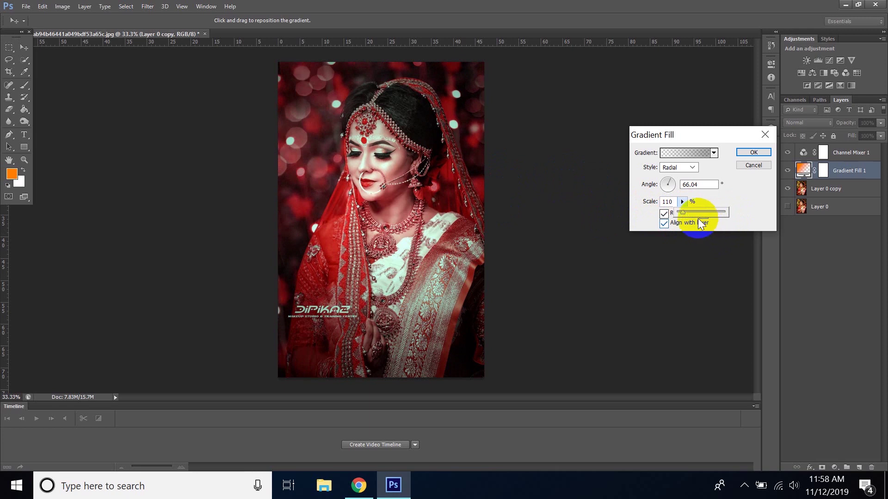
left_click(742, 154)
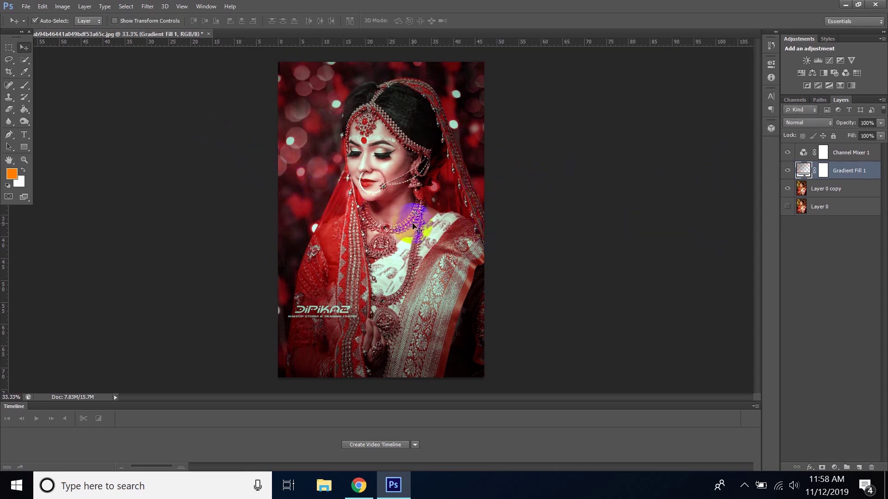
- Add a Color Balance layer above Layer 0 copy with midtones Cyan/Red −30, Magenta/Green −28, Yellow/Blue +12
scroll(406, 222, "down", 1, "alt")
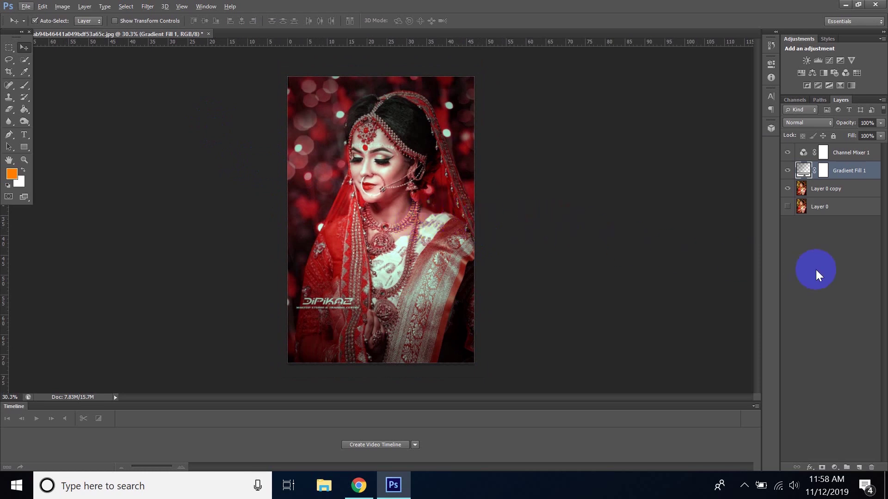
left_click(834, 191)
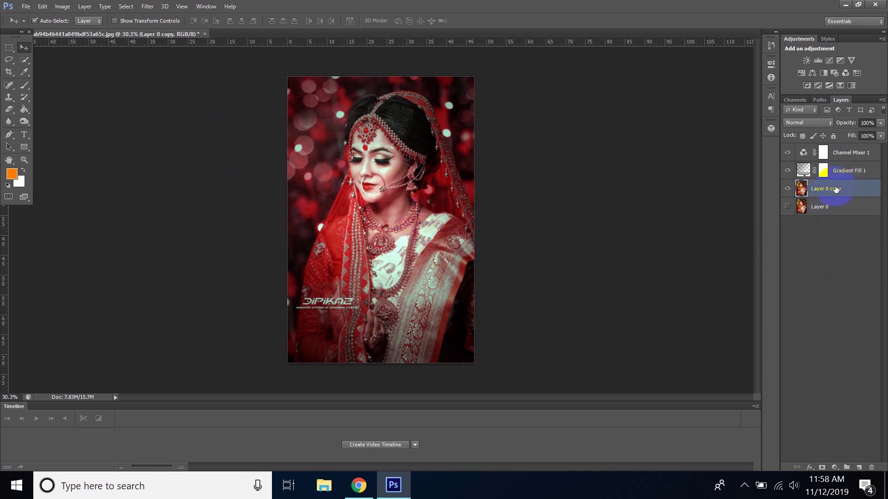
left_click(833, 468)
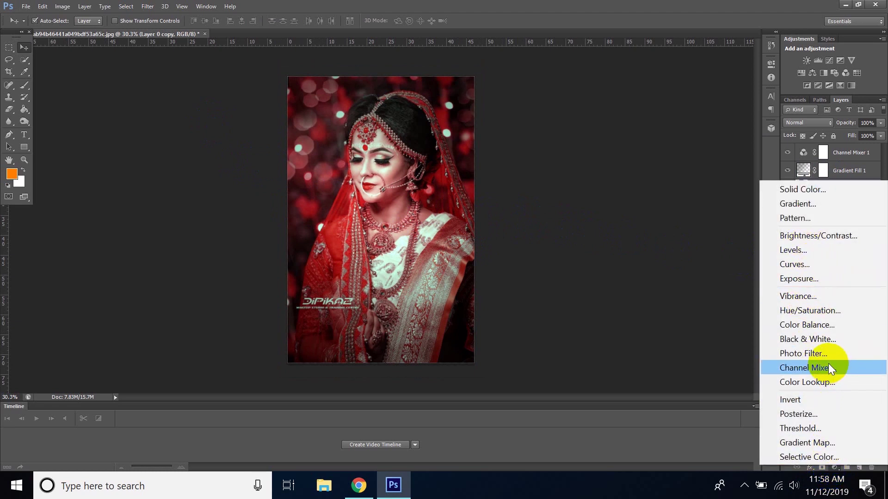
left_click(804, 325)
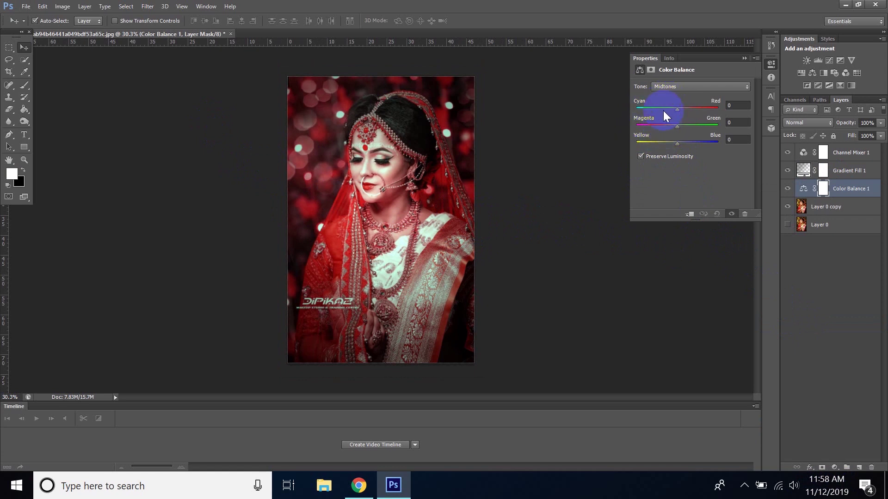
left_click_drag(677, 109, 667, 110)
left_click_drag(676, 126, 681, 126)
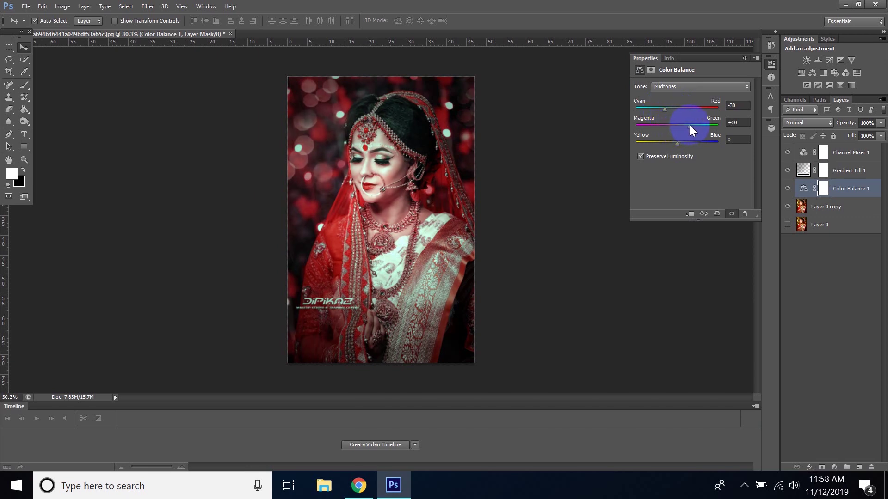
left_click_drag(664, 128, 653, 128)
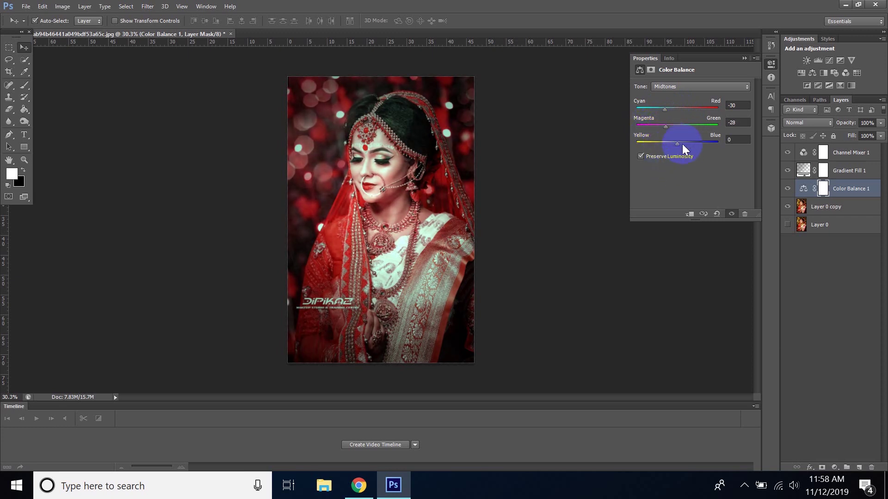
left_click_drag(676, 143, 691, 144)
left_click_drag(686, 145, 680, 144)
left_click(743, 59)
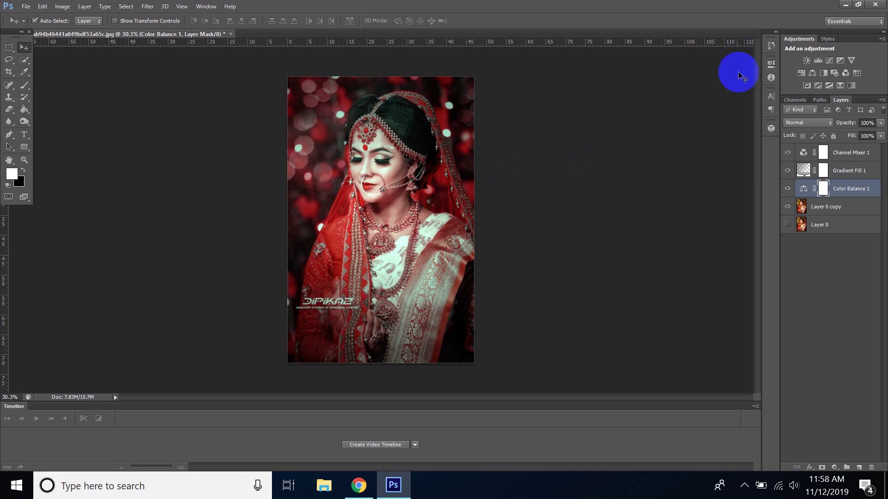
- Select Channel Mixer 1, Gradient Fill 1, Color Balance 1 and Layer 0 copy and convert them to a smart object
left_click(823, 190)
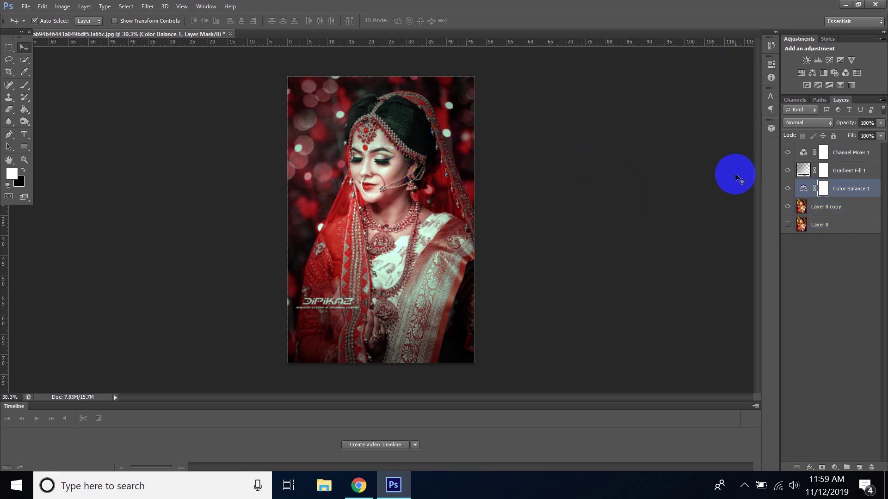
left_click(853, 155, "shift")
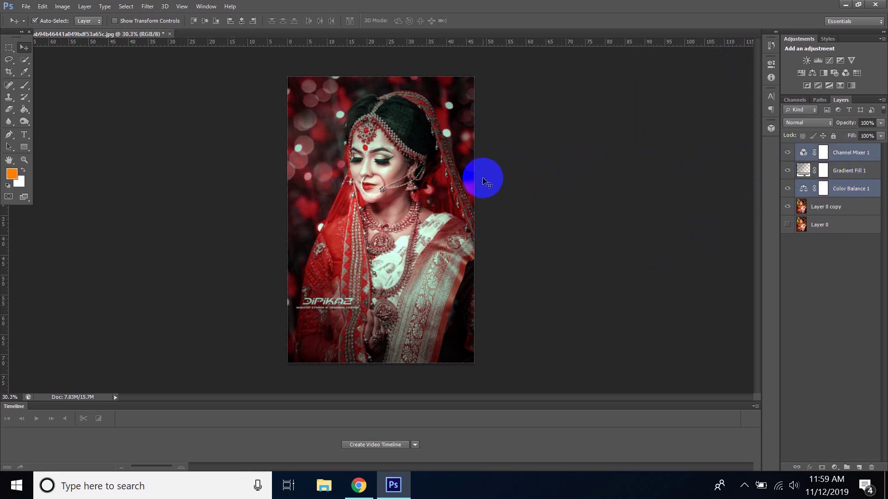
left_click(557, 175)
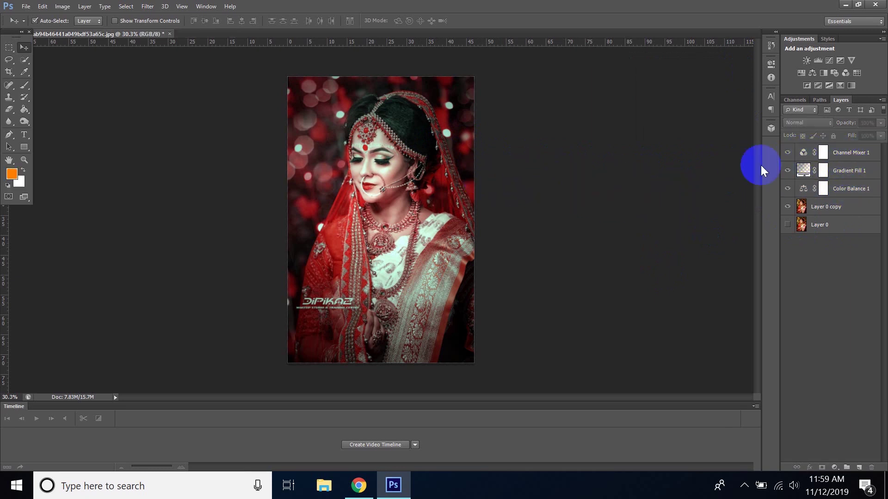
left_click(846, 155)
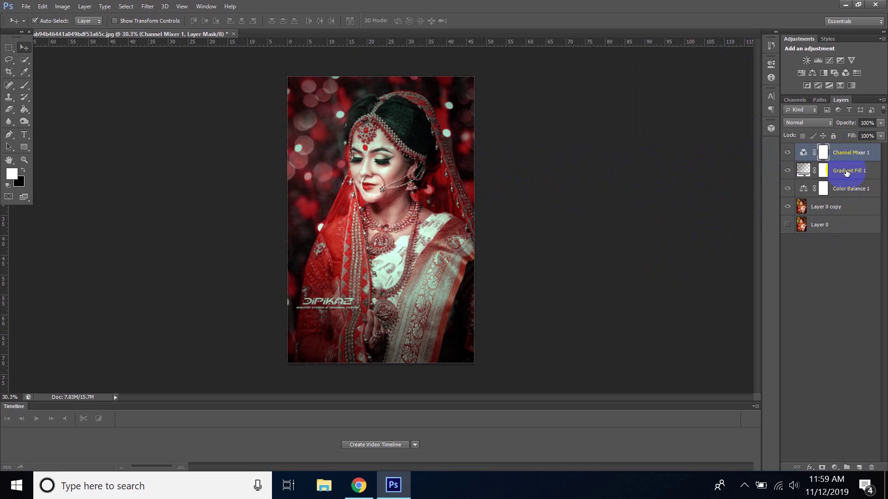
left_click(847, 172, "shift")
left_click(844, 189, "shift")
left_click(839, 208, "shift")
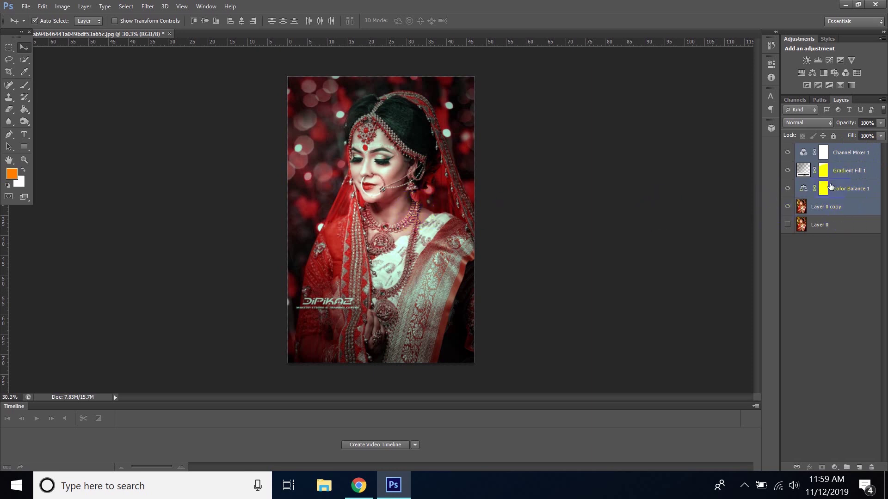
right_click(839, 155)
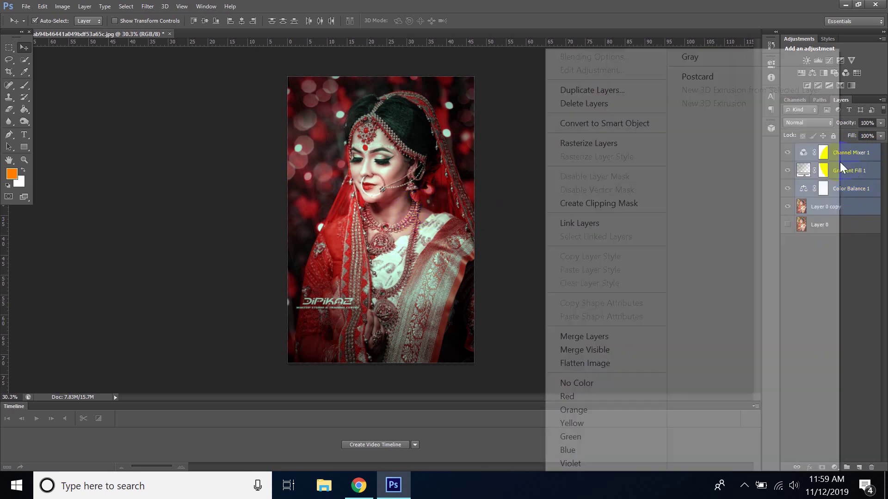
left_click(590, 123)
left_click(787, 171)
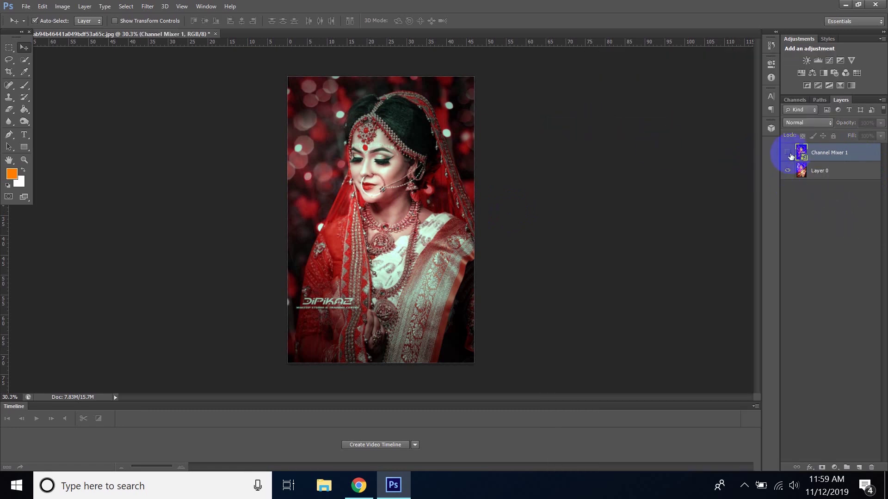
- Compare the red version with the original, then widen the canvas to the right
left_click(787, 153)
left_click(787, 153)
left_click(789, 153)
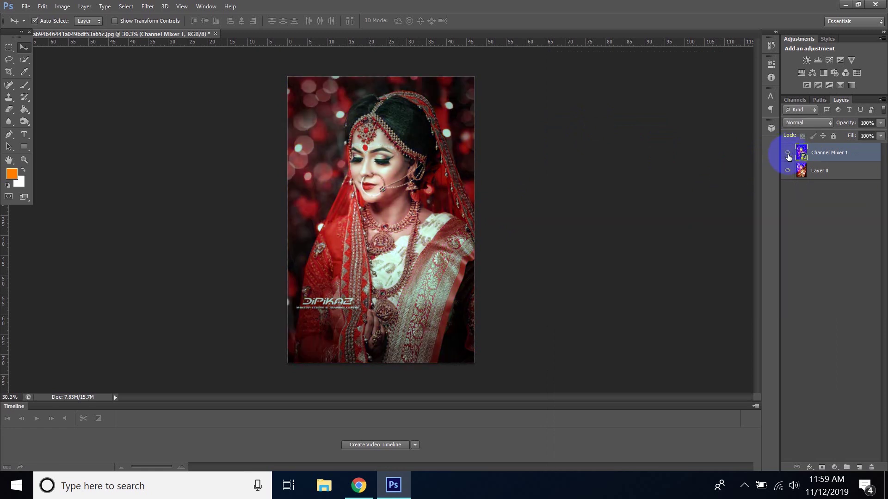
left_click(9, 71)
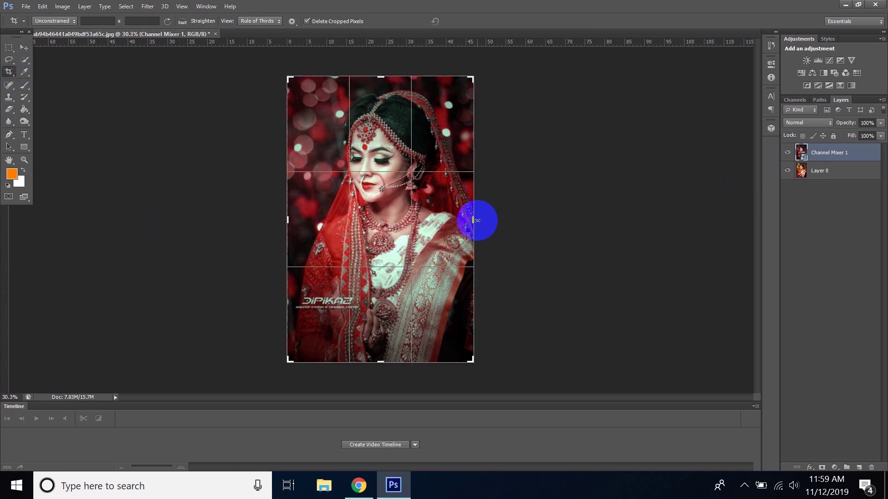
left_click_drag(472, 221, 575, 220)
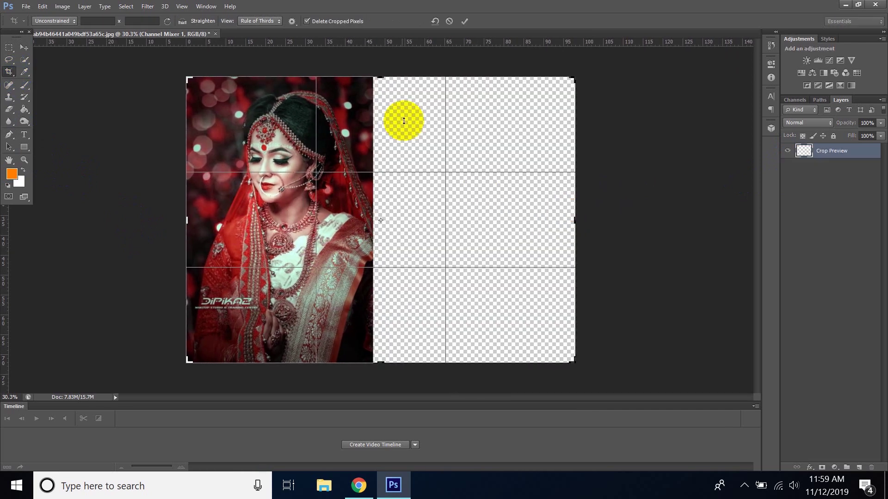
left_click(464, 21)
left_click(24, 48)
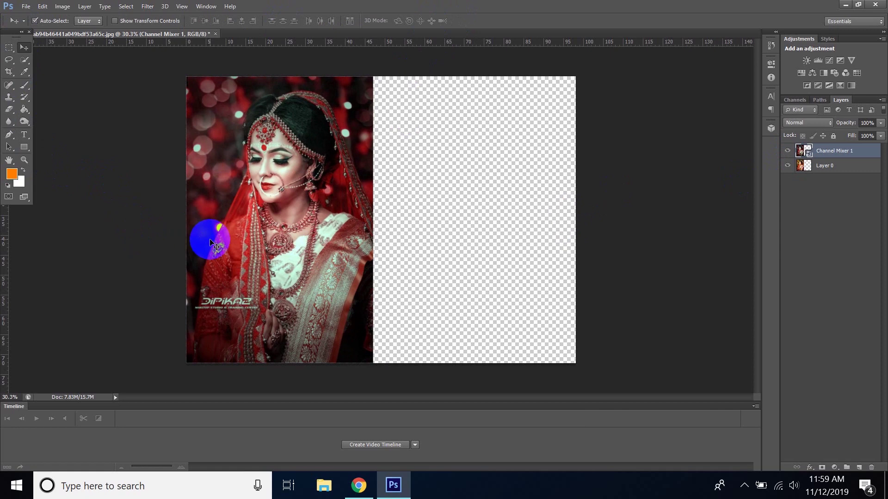
- Move the red-toned smart object into the empty right half and trim the leftover strip
left_click_drag(211, 241, 451, 223)
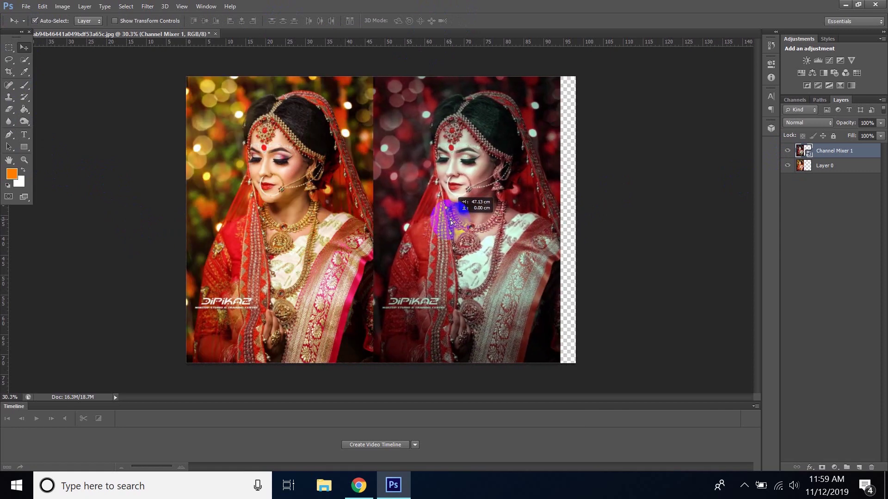
left_click(9, 72)
left_click_drag(583, 226, 568, 222)
left_click(464, 21)
left_click(24, 47)
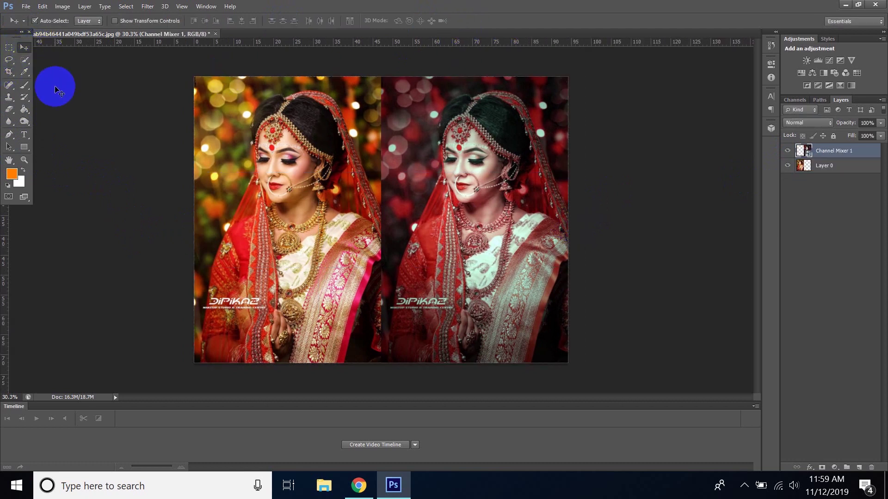
- Check the original and red-toned portrait layers, then minimize Photoshop to the desktop
left_click(254, 204)
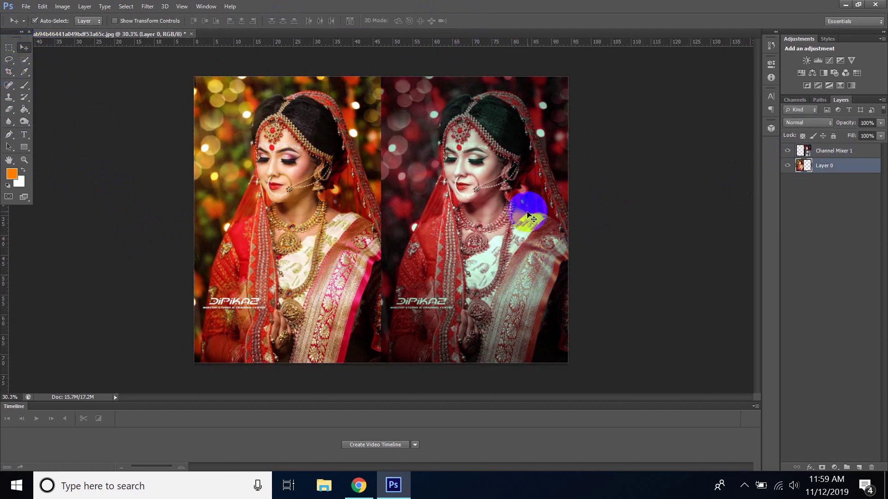
left_click(528, 216)
left_click(462, 247)
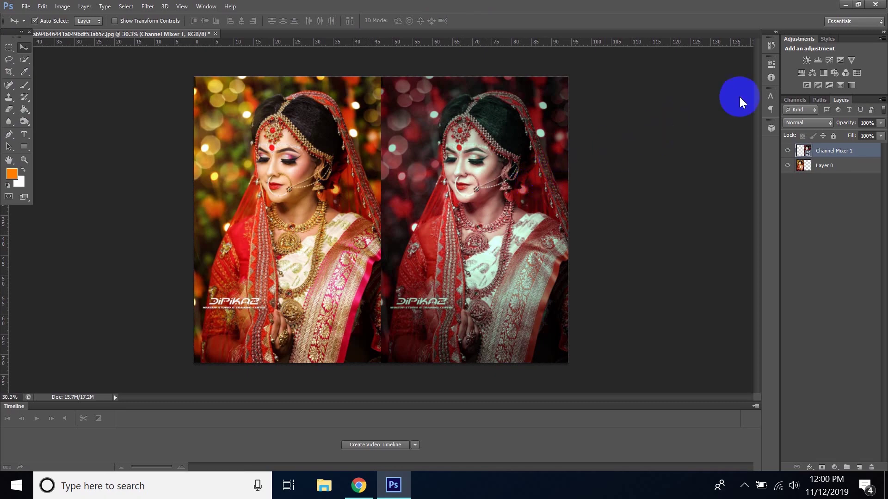
left_click(843, 5)
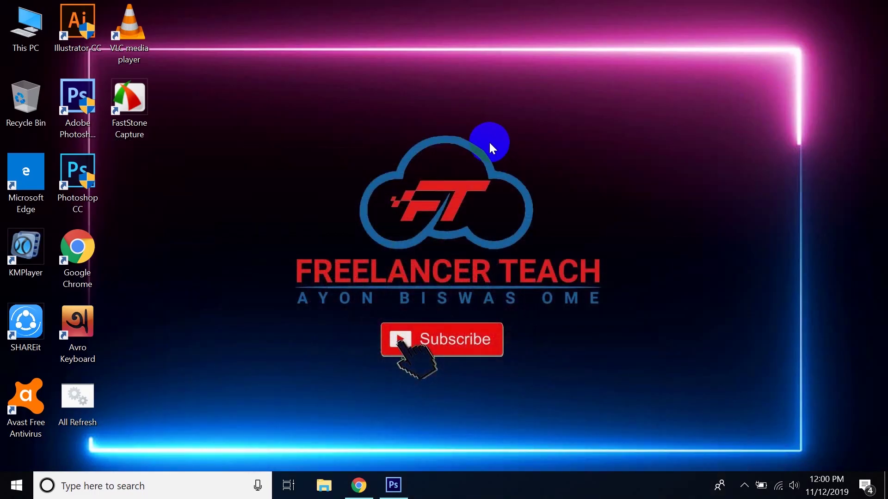